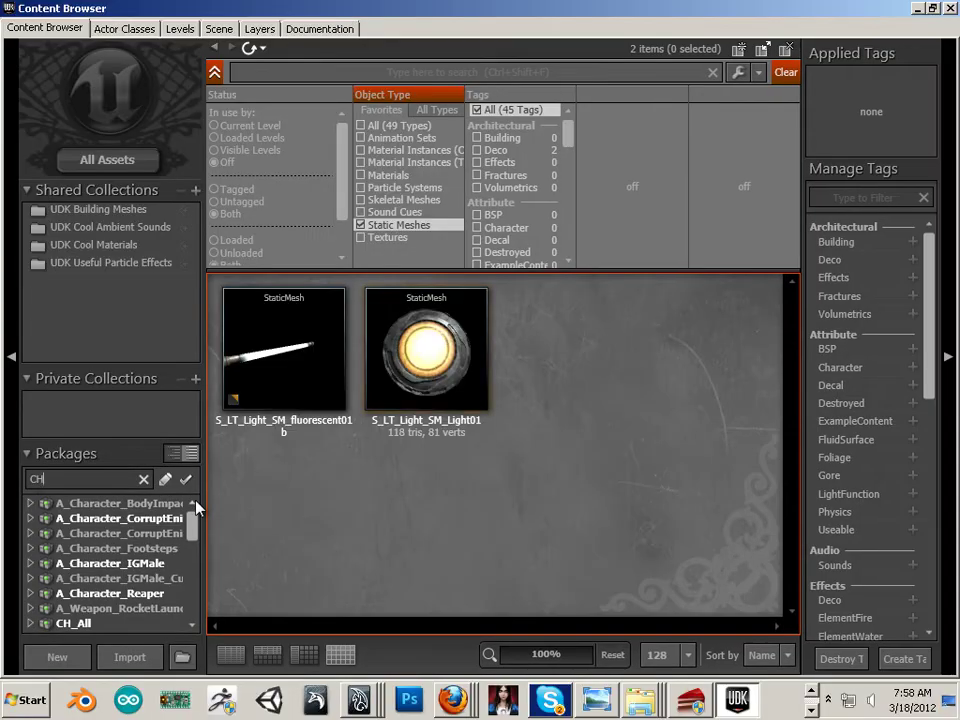
# Find the SK_CH_IronGuard_MaleA skeletal mesh in the CH_IronGuard_Male package and place it on the room's floor as a scale reference
pyautogui.moveTo(191, 521); pyautogui.dragTo(183, 566)
pyautogui.click(143, 575)
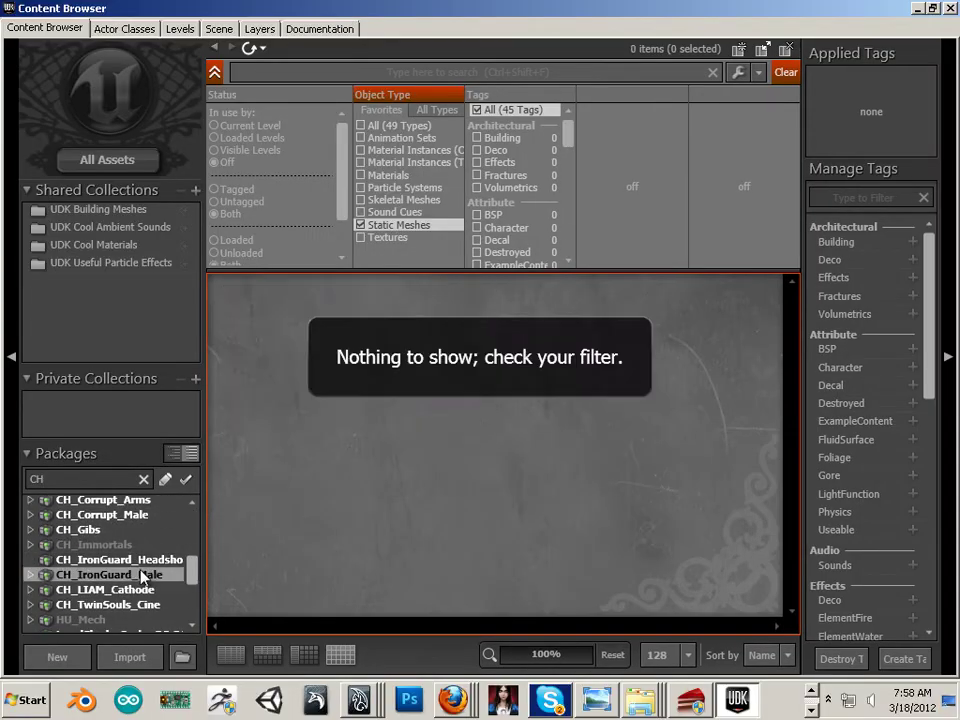
pyautogui.click(361, 200)
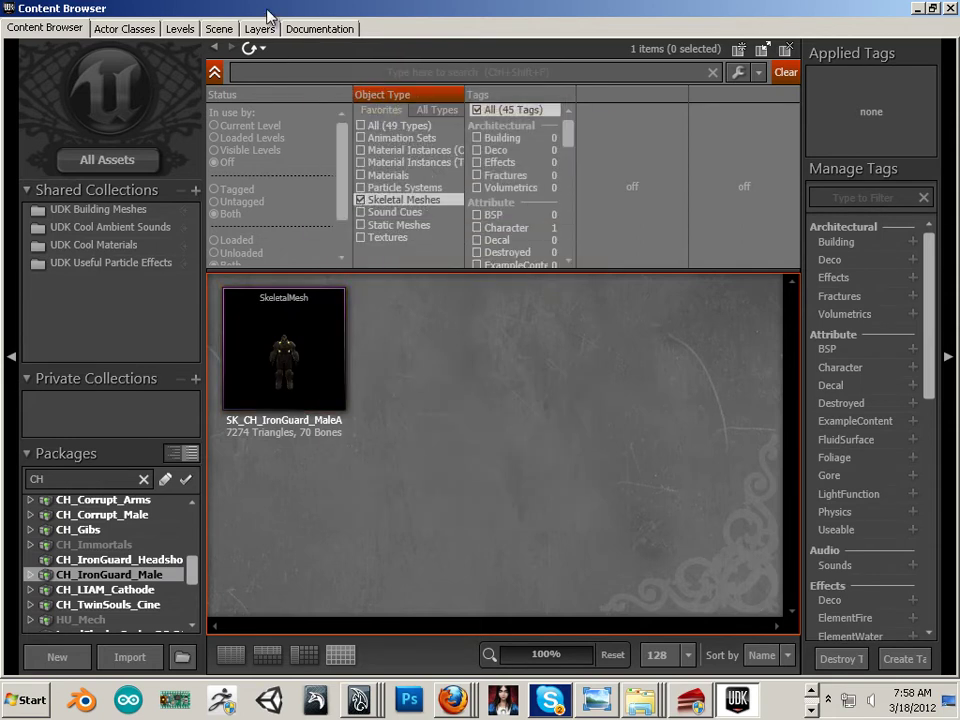
pyautogui.moveTo(267, 9); pyautogui.dragTo(0, 30)
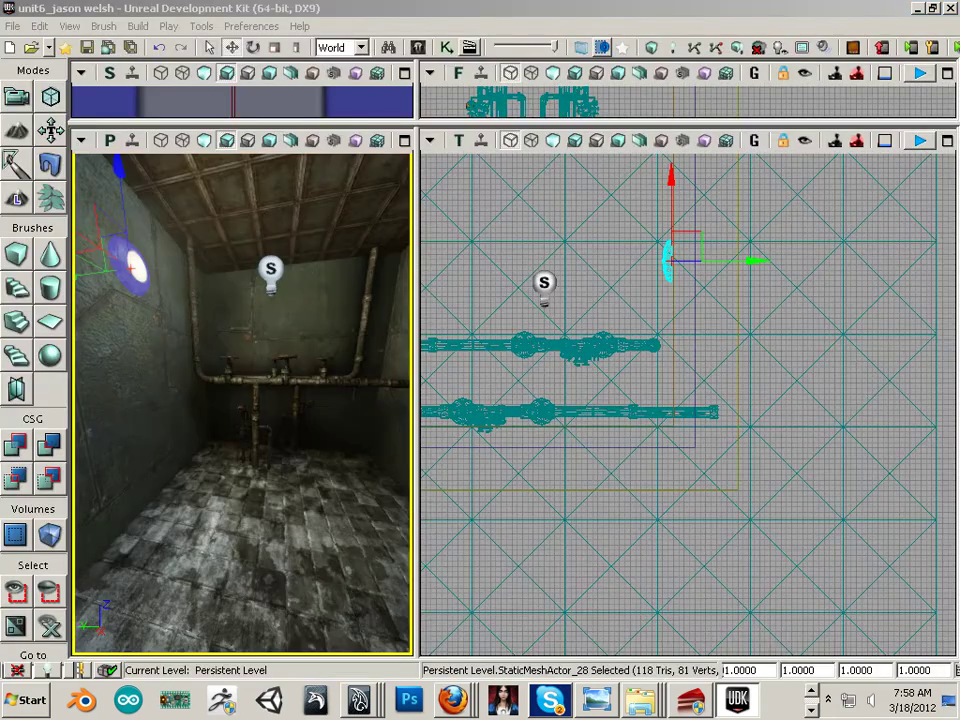
pyautogui.moveTo(280, 515); pyautogui.dragTo(277, 514)
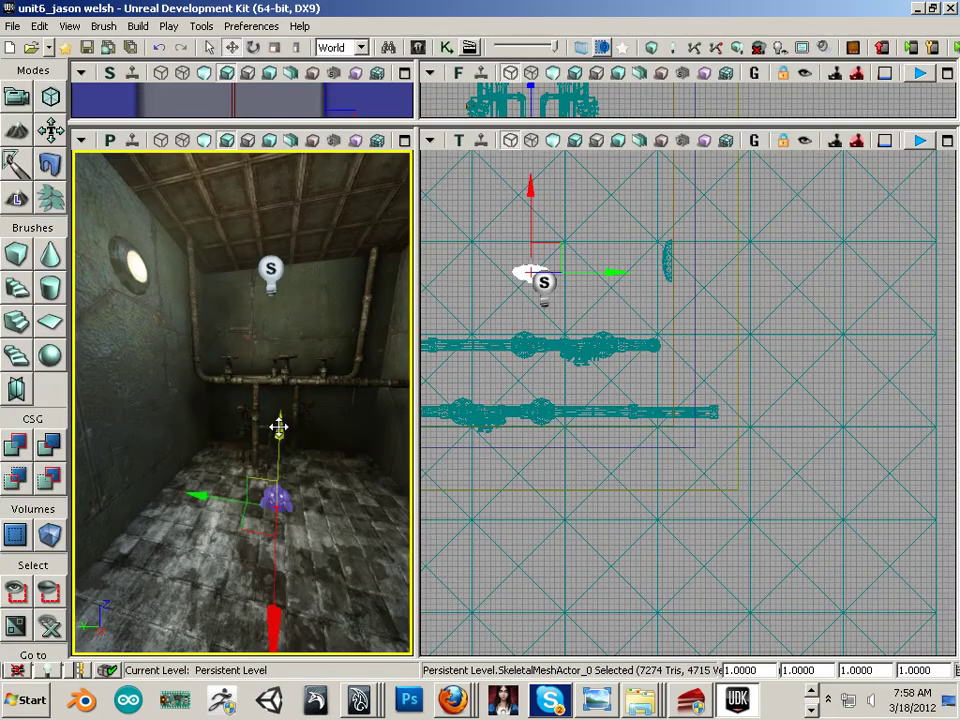
# Raise the IronGuard character until its feet stand on the tiled floor
pyautogui.moveTo(278, 427); pyautogui.dragTo(288, 378)
pyautogui.moveTo(350, 537); pyautogui.dragTo(302, 445)
pyautogui.moveTo(316, 318); pyautogui.dragTo(302, 352)
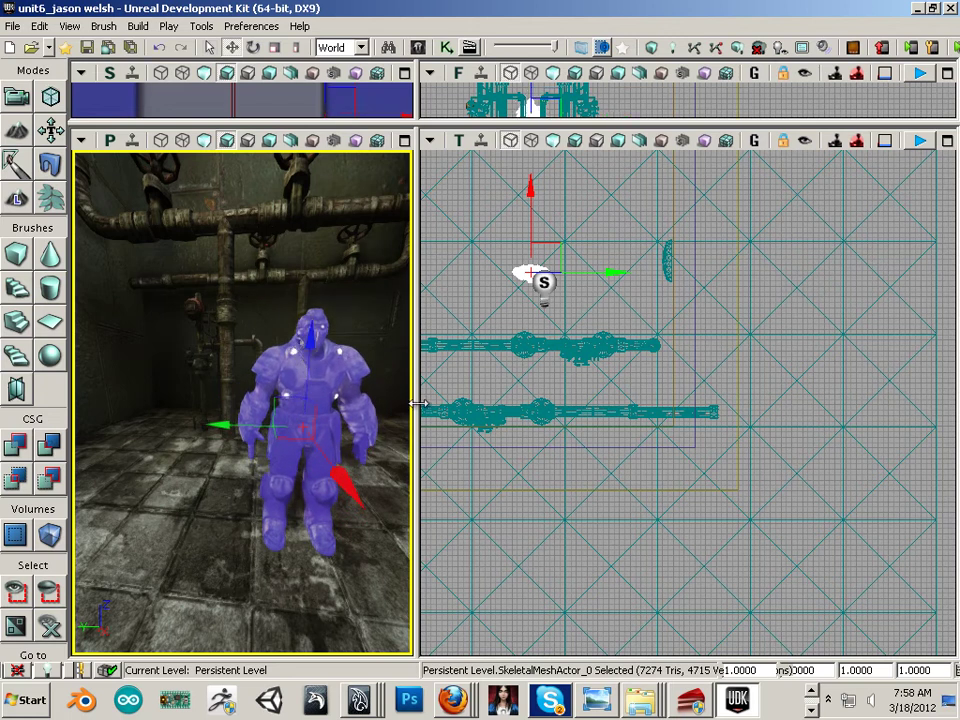
# Examine the IronGuard character against the pipes, wall light and walls to judge the room's scale
pyautogui.moveTo(418, 403); pyautogui.dragTo(638, 450)
pyautogui.moveTo(490, 475); pyautogui.dragTo(407, 652)
pyautogui.moveTo(407, 652); pyautogui.dragTo(437, 632, button='right')
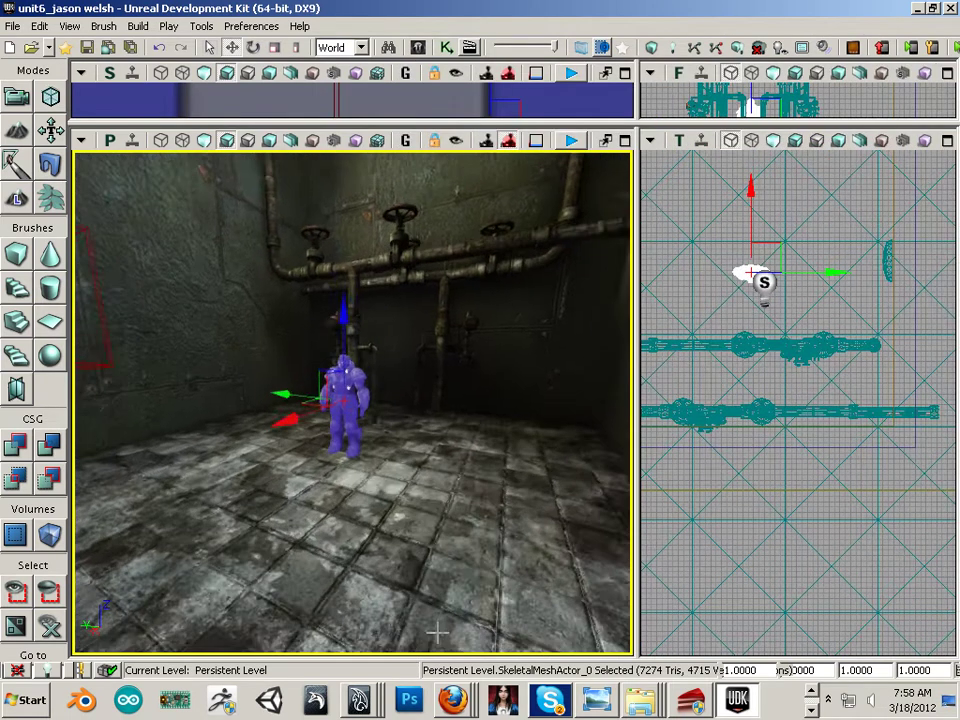
pyautogui.moveTo(437, 632); pyautogui.dragTo(465, 523)
pyautogui.moveTo(465, 523); pyautogui.dragTo(456, 405, button='right')
pyautogui.moveTo(456, 405); pyautogui.dragTo(414, 433)
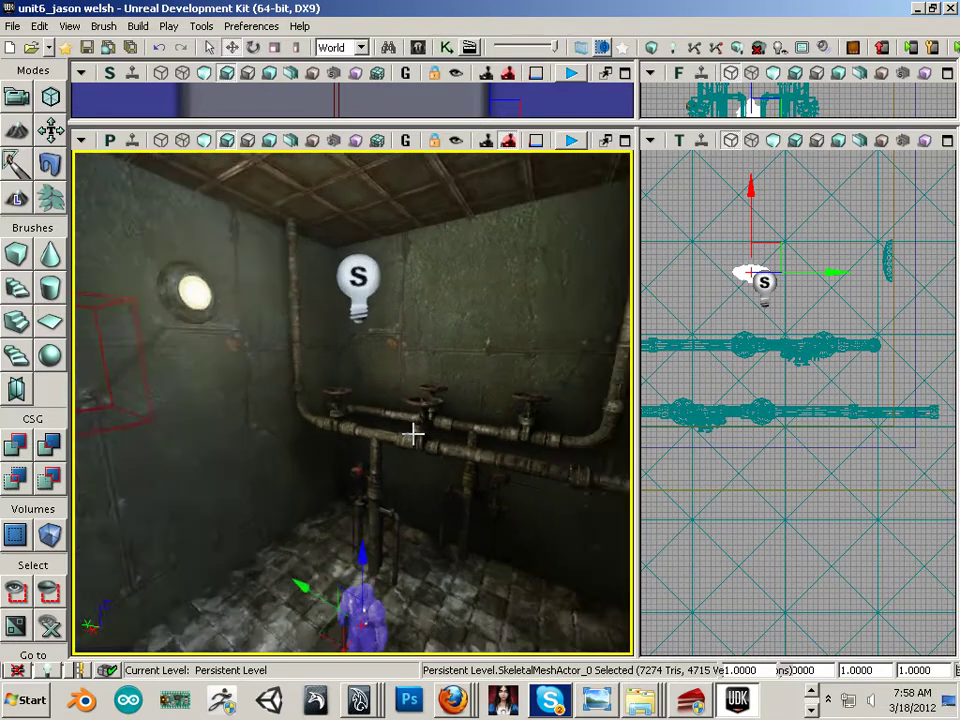
pyautogui.moveTo(414, 433); pyautogui.dragTo(414, 522, button='right')
pyautogui.moveTo(414, 522)
pyautogui.mouseDown()
pyautogui.moveTo(422, 489)
pyautogui.moveTo(422, 502)
pyautogui.mouseUp()
pyautogui.moveTo(421, 502); pyautogui.dragTo(418, 510, button='right')
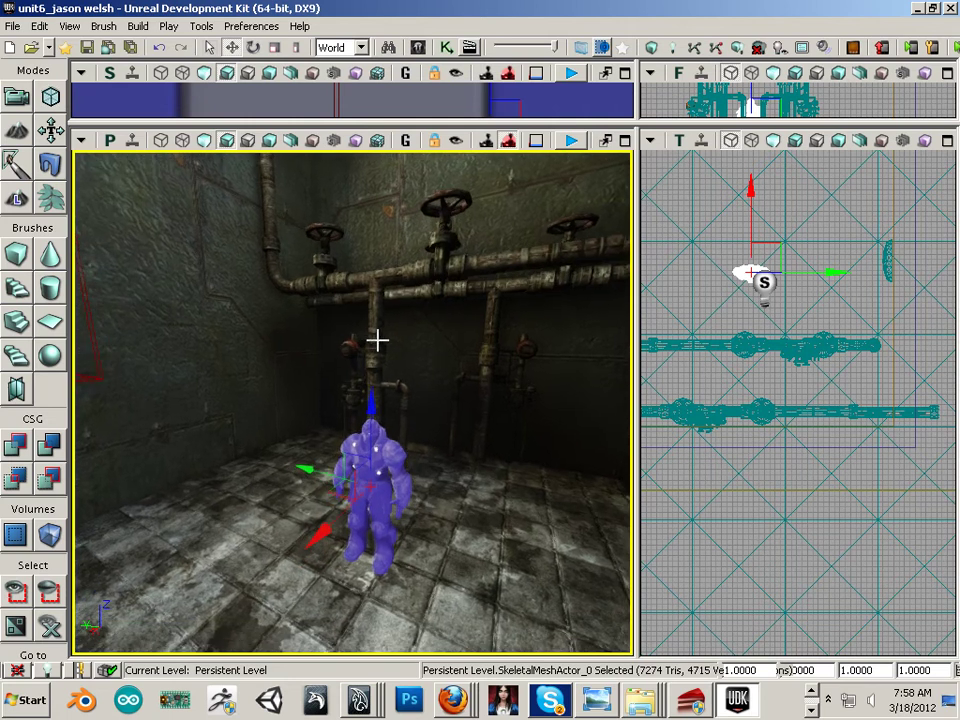
# Select both grouped pipe assemblies together with the round wall light
pyautogui.click(525, 382)
pyautogui.scroll(-2, 643, 481)
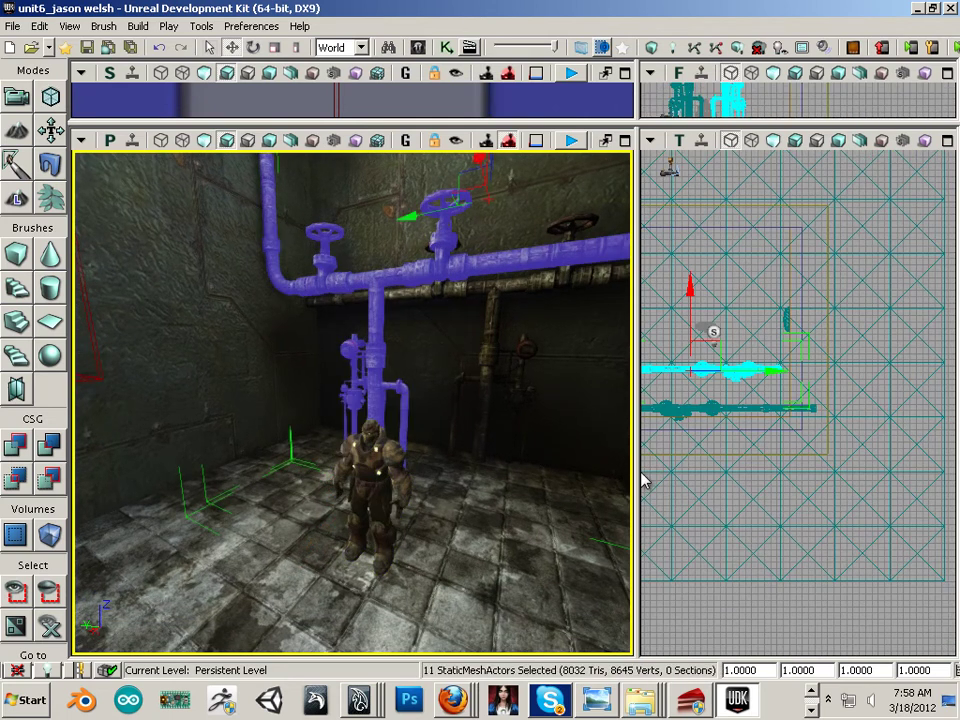
pyautogui.moveTo(638, 470); pyautogui.dragTo(246, 398)
pyautogui.moveTo(465, 474); pyautogui.dragTo(674, 510, button='right')
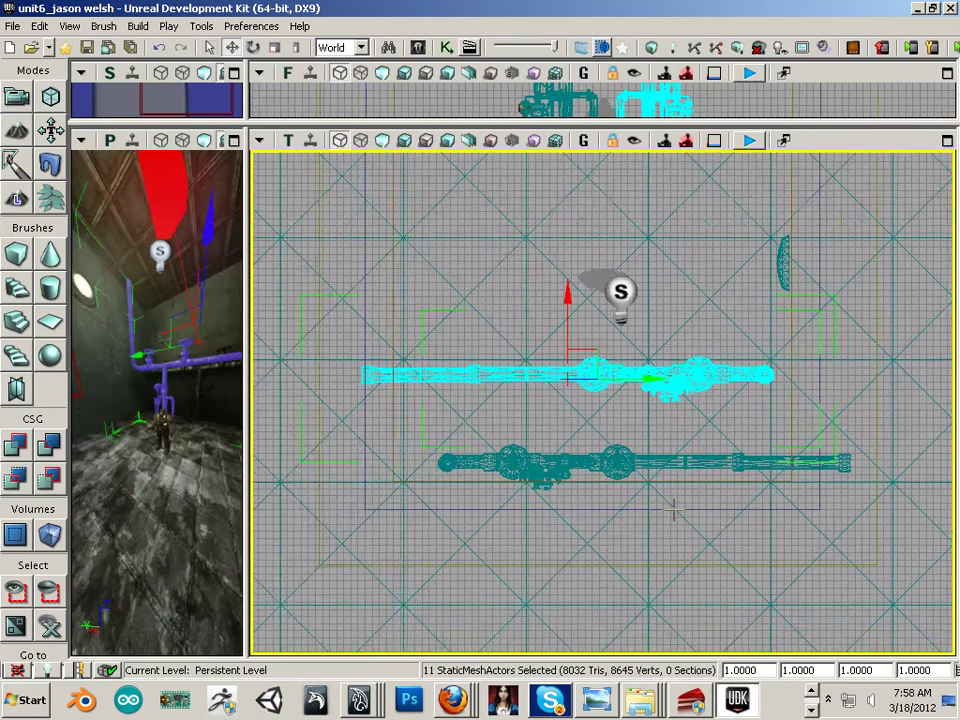
pyautogui.scroll(-4, 618, 497)
pyautogui.moveTo(672, 574); pyautogui.dragTo(637, 586, button='right')
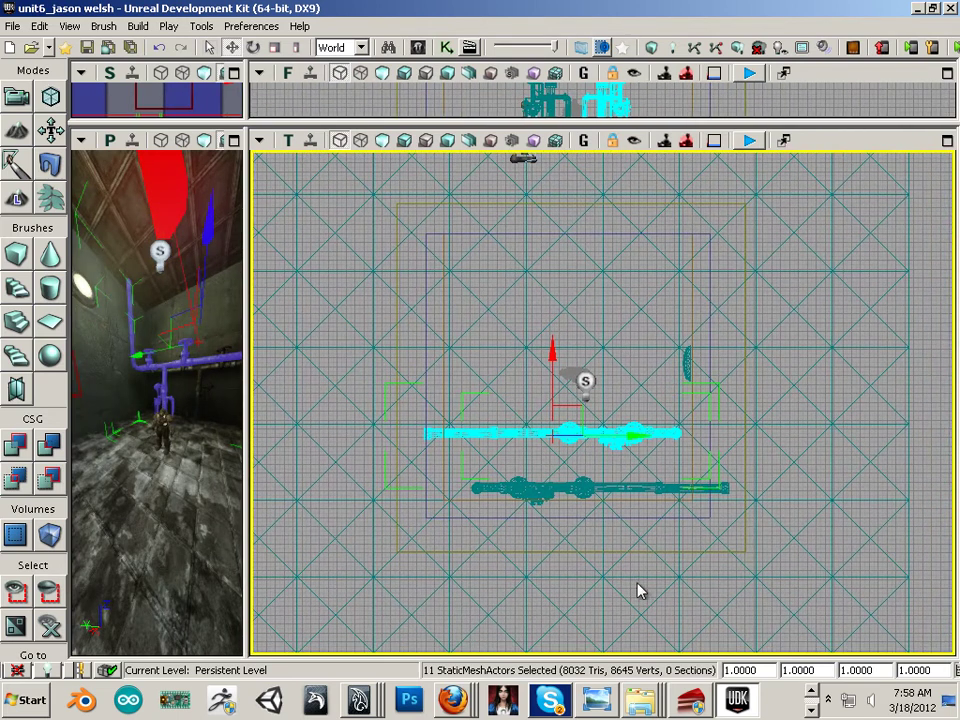
pyautogui.scroll(2, 630, 568)
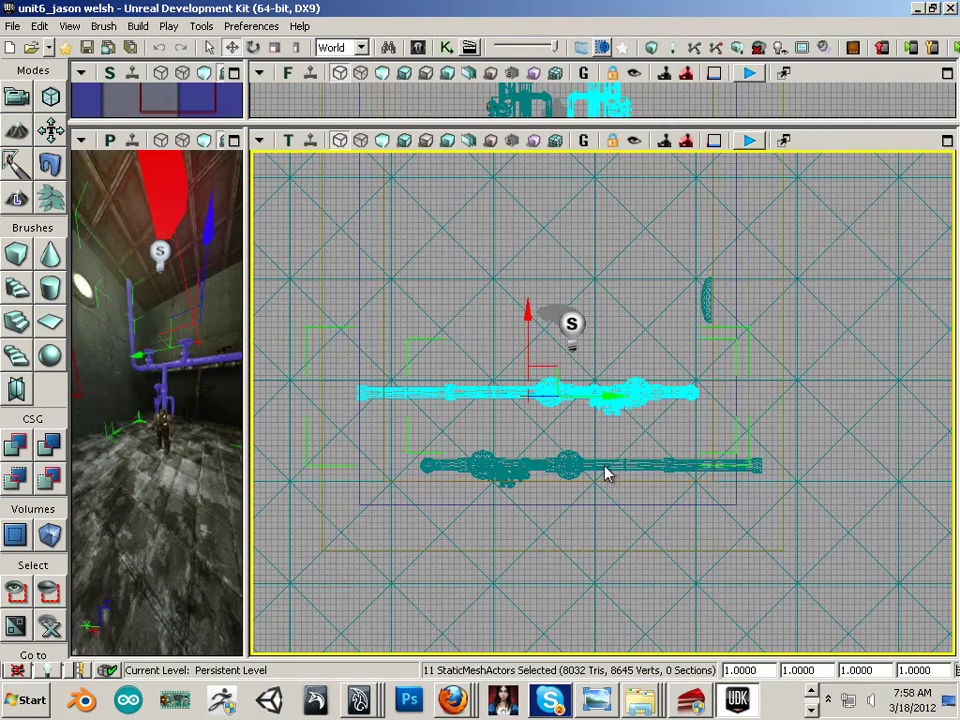
pyautogui.keyDown('ctrl'); pyautogui.click(594, 466); pyautogui.keyUp('ctrl')
pyautogui.scroll(3, 585, 466)
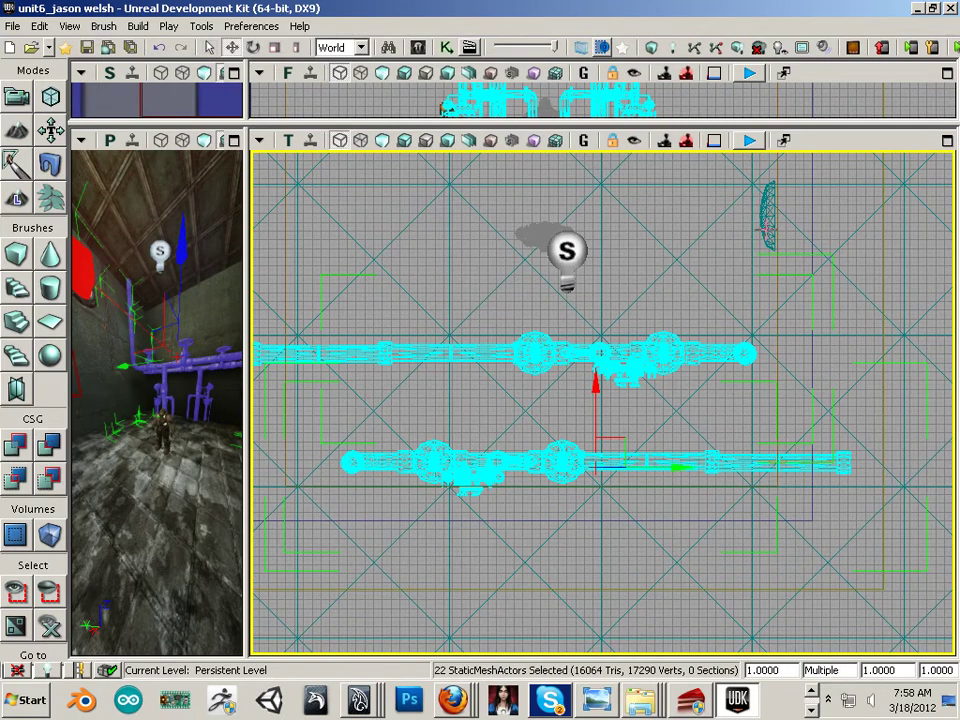
pyautogui.keyDown('ctrl'); pyautogui.click(769, 234); pyautogui.keyUp('ctrl')
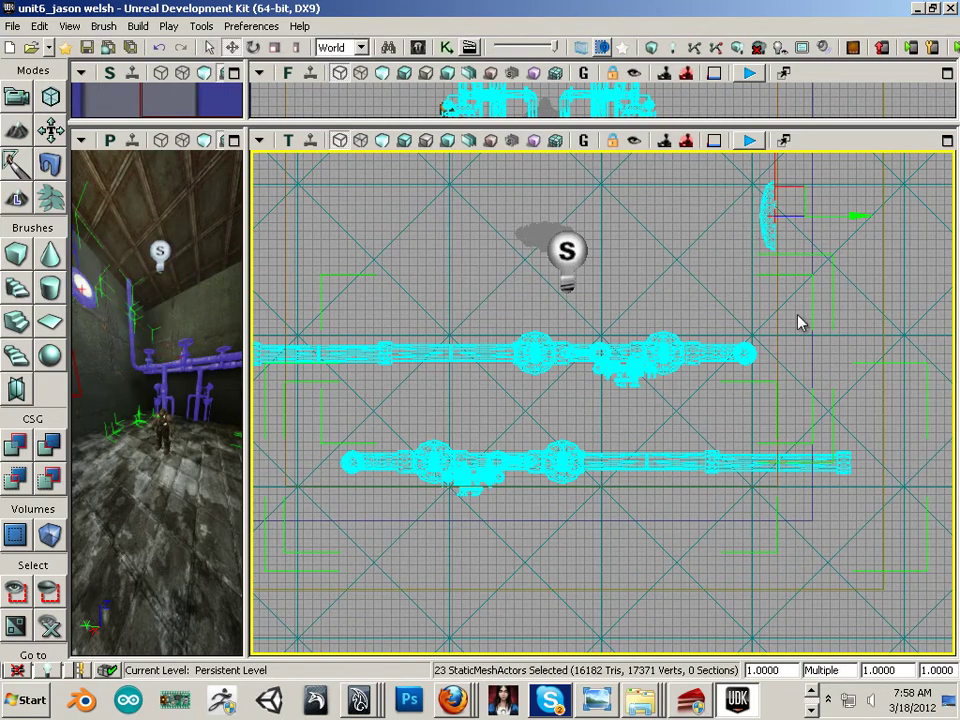
pyautogui.scroll(-2, 800, 322)
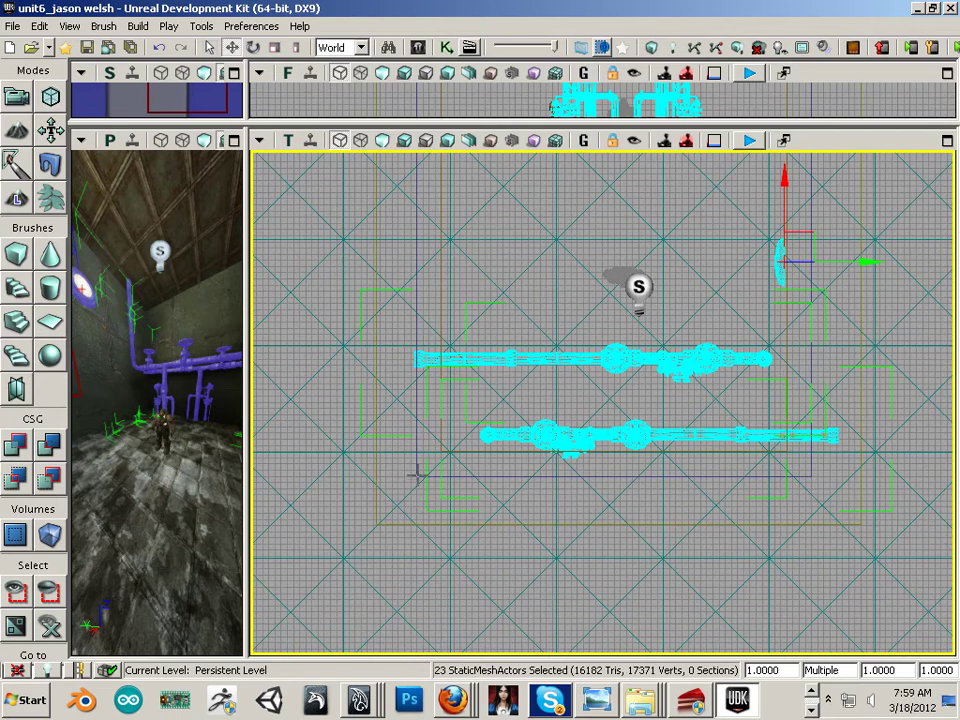
# Add the room's three nested rectangular brushes to the selection of pipes and light in the top view
pyautogui.keyDown('ctrl'); pyautogui.click(417, 468); pyautogui.keyUp('ctrl')
pyautogui.moveTo(477, 284); pyautogui.dragTo(512, 499)
pyautogui.scroll(2, 480, 450)
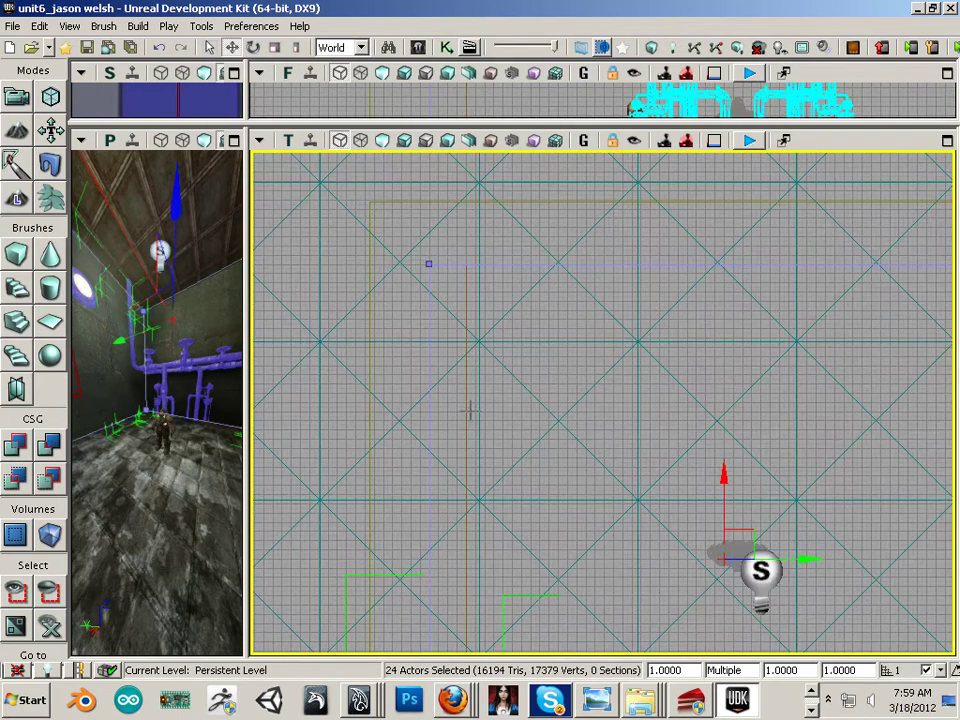
pyautogui.keyDown('ctrl'); pyautogui.click(467, 419); pyautogui.keyUp('ctrl')
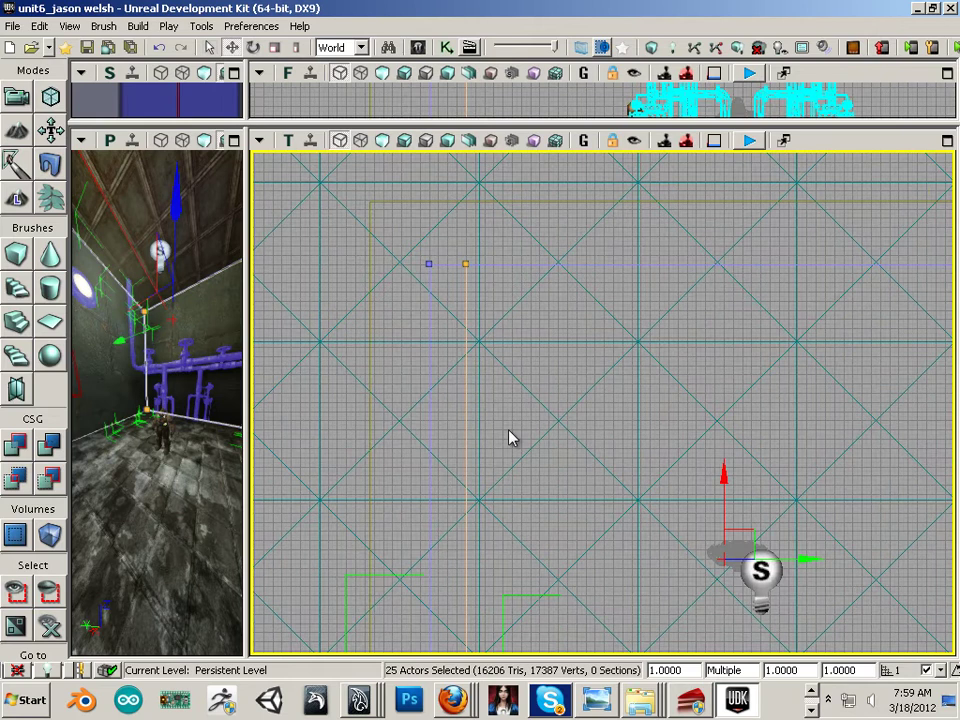
pyautogui.scroll(-2, 510, 438)
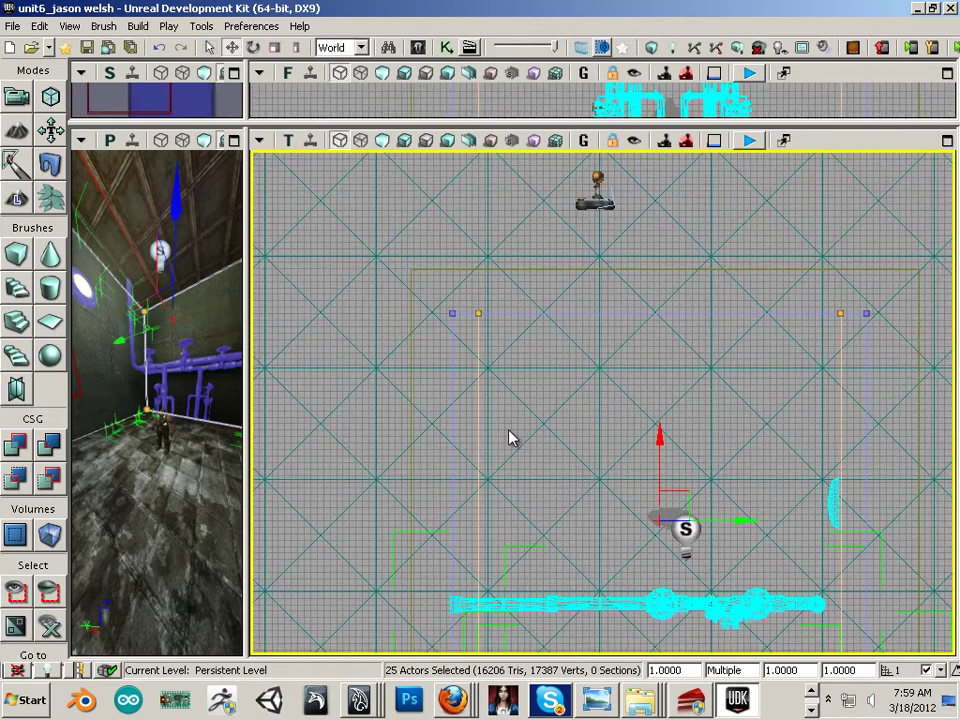
pyautogui.keyDown('ctrl'); pyautogui.click(412, 360); pyautogui.keyUp('ctrl')
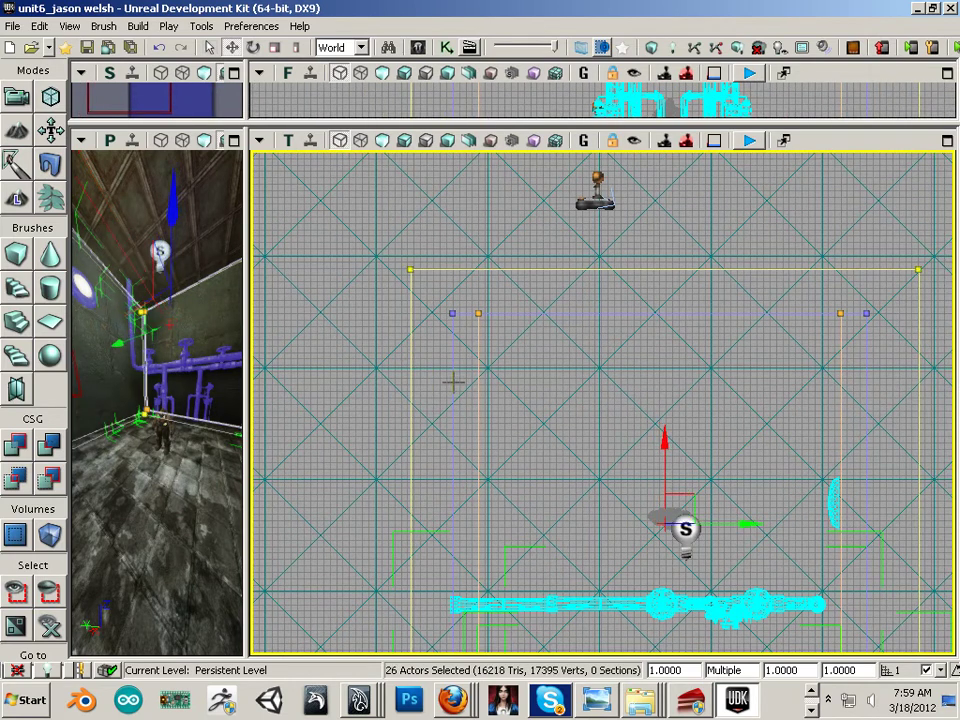
pyautogui.scroll(-4, 453, 382)
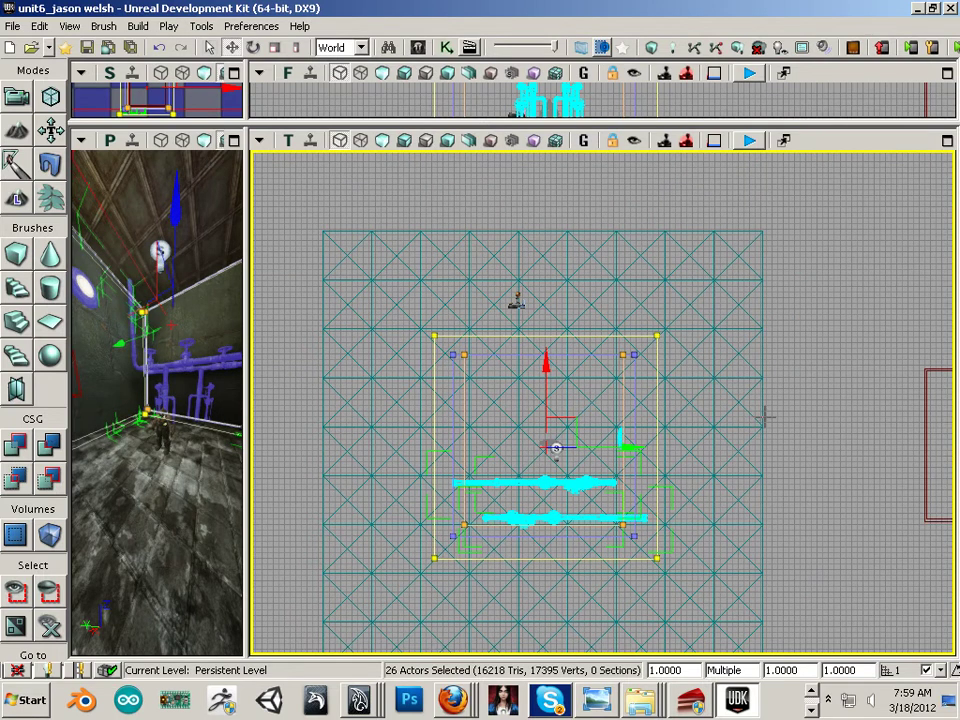
# Add the large square floor mesh to the selection and group all the selected room actors
pyautogui.keyDown('ctrl'); pyautogui.click(762, 418); pyautogui.keyUp('ctrl')
pyautogui.press('Home')
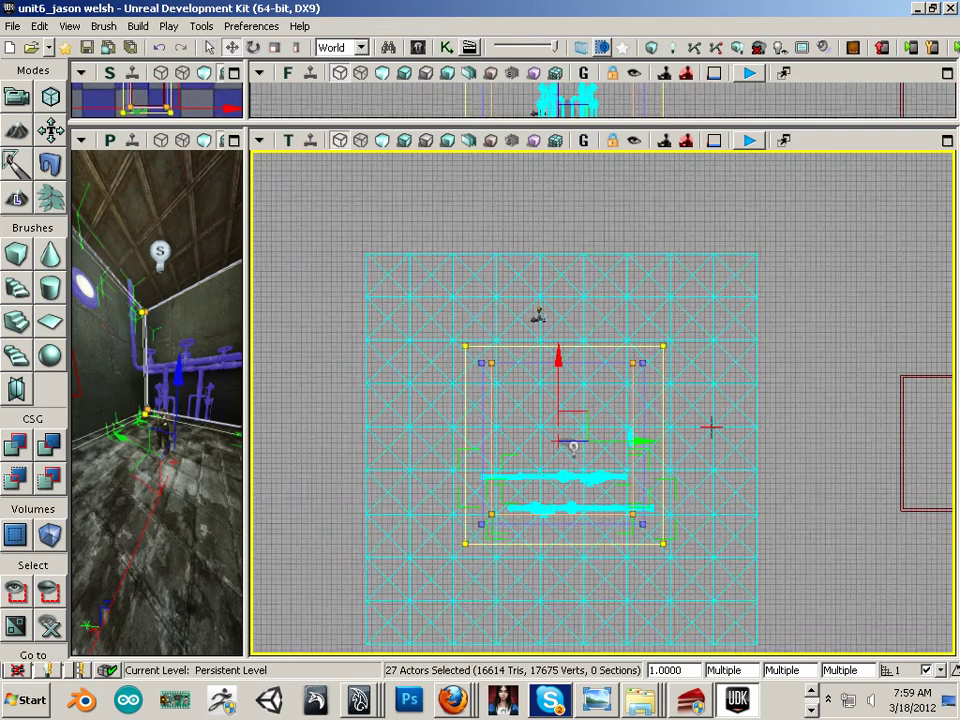
pyautogui.rightClick(648, 408)
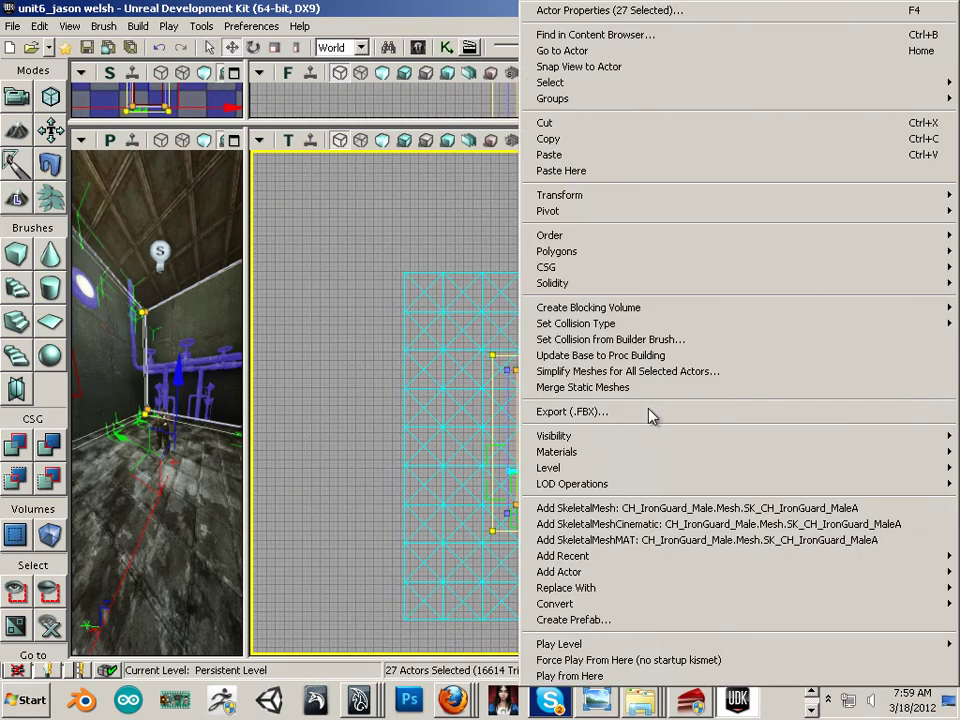
pyautogui.moveTo(628, 107)
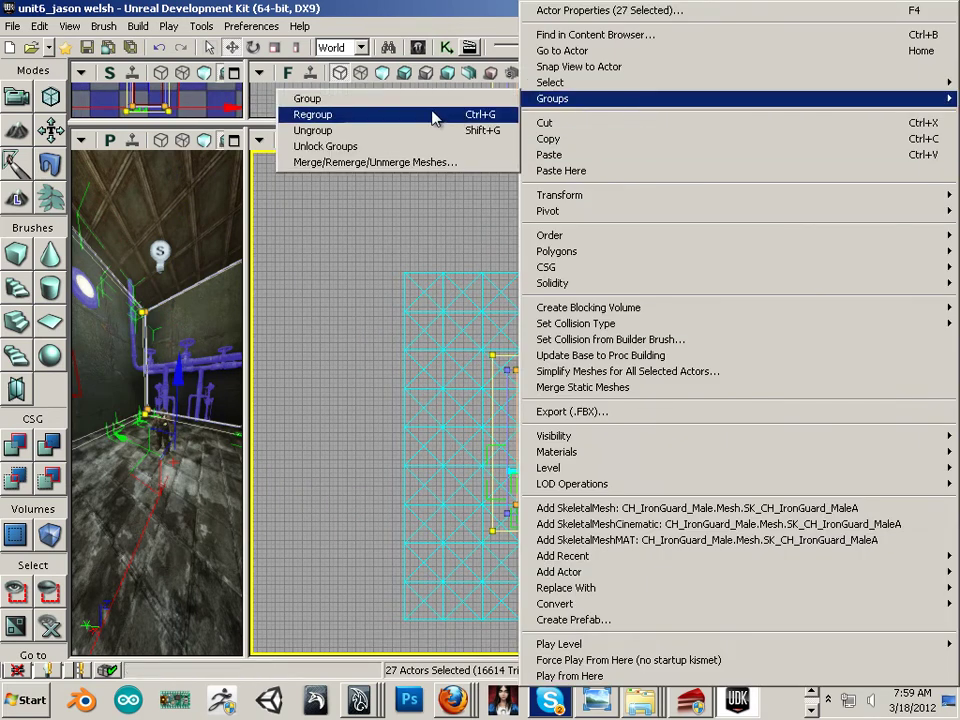
pyautogui.click(402, 101)
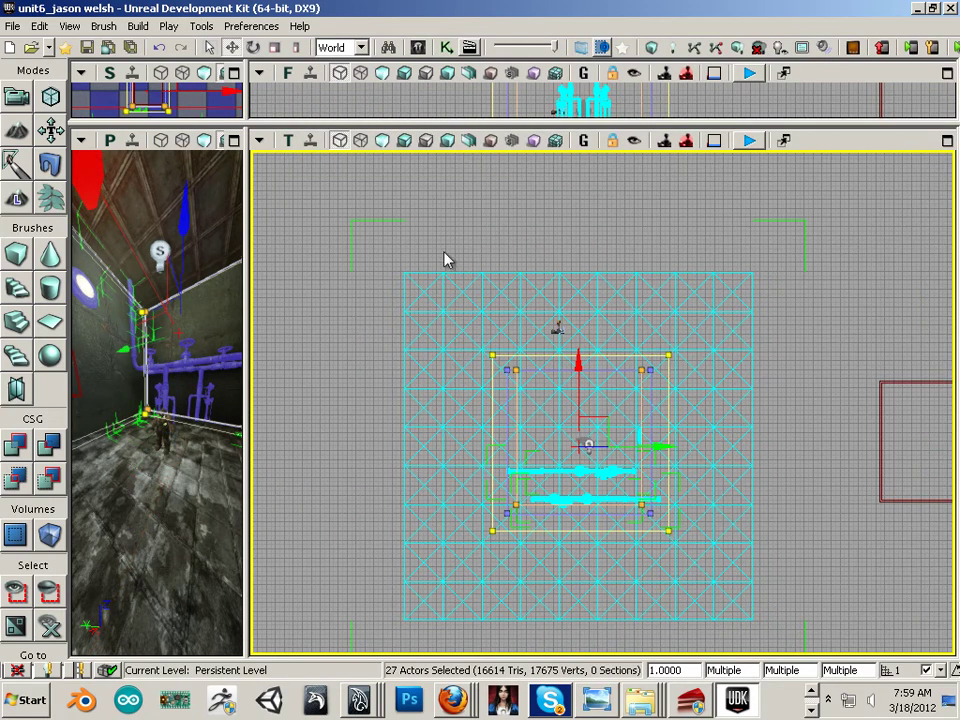
# Scale the grouped room down uniformly to less than half its size and rebuild the level geometry
pyautogui.click(274, 48)
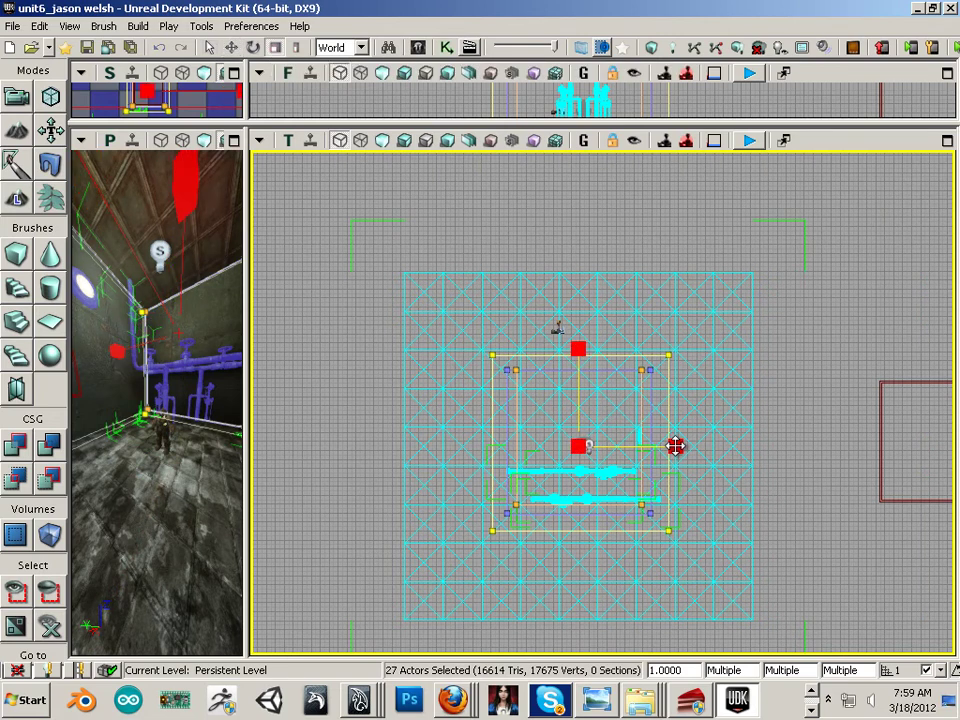
pyautogui.moveTo(676, 446); pyautogui.dragTo(669, 444)
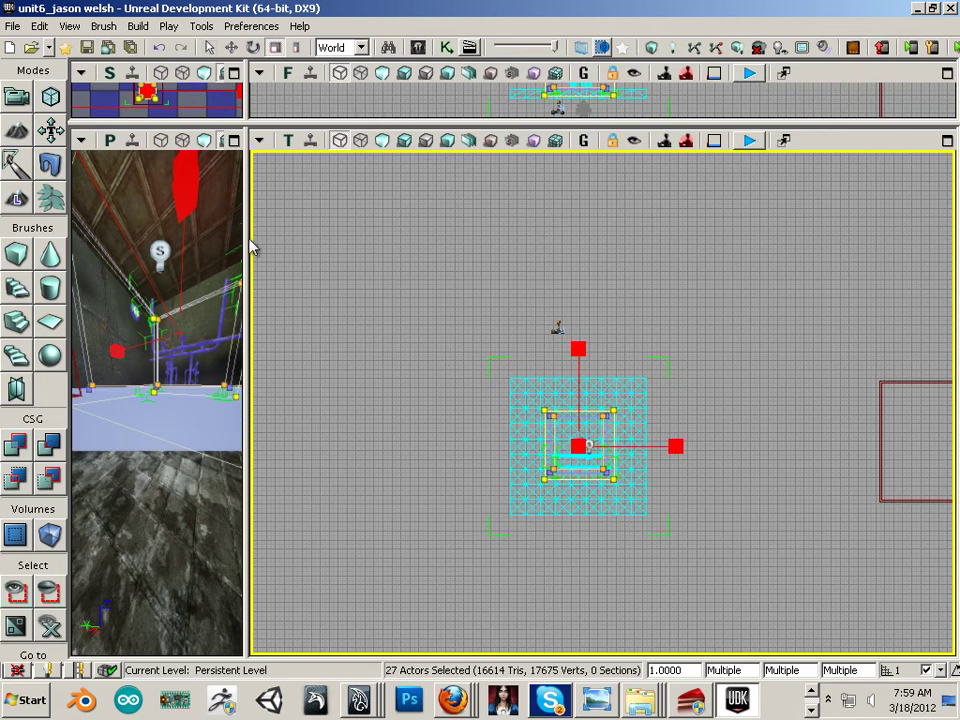
pyautogui.moveTo(249, 238); pyautogui.dragTo(452, 250)
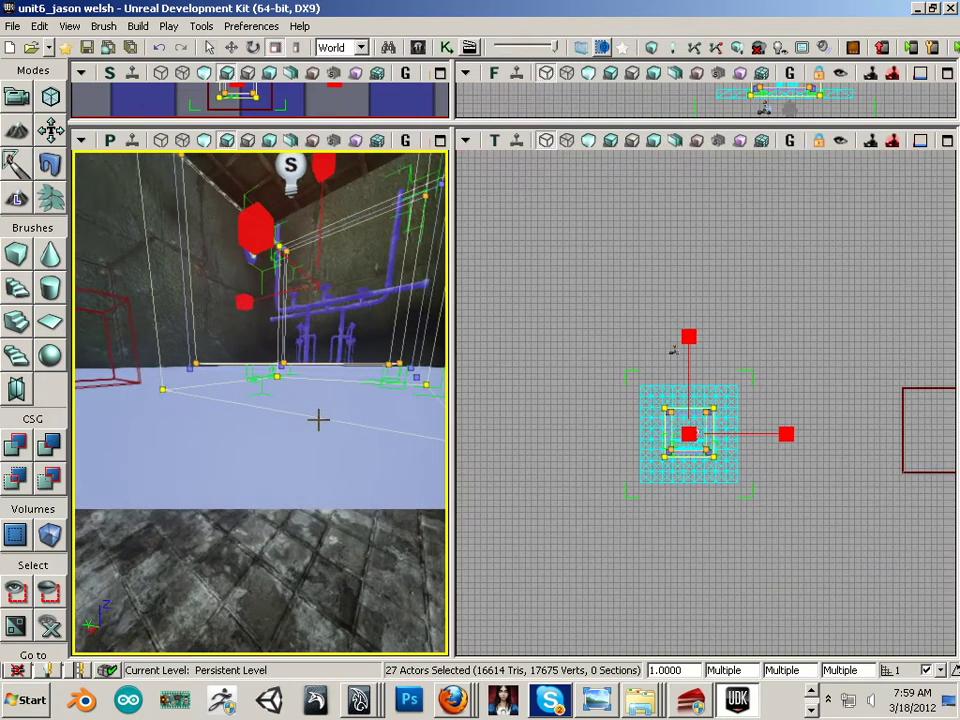
pyautogui.moveTo(320, 408); pyautogui.dragTo(345, 373)
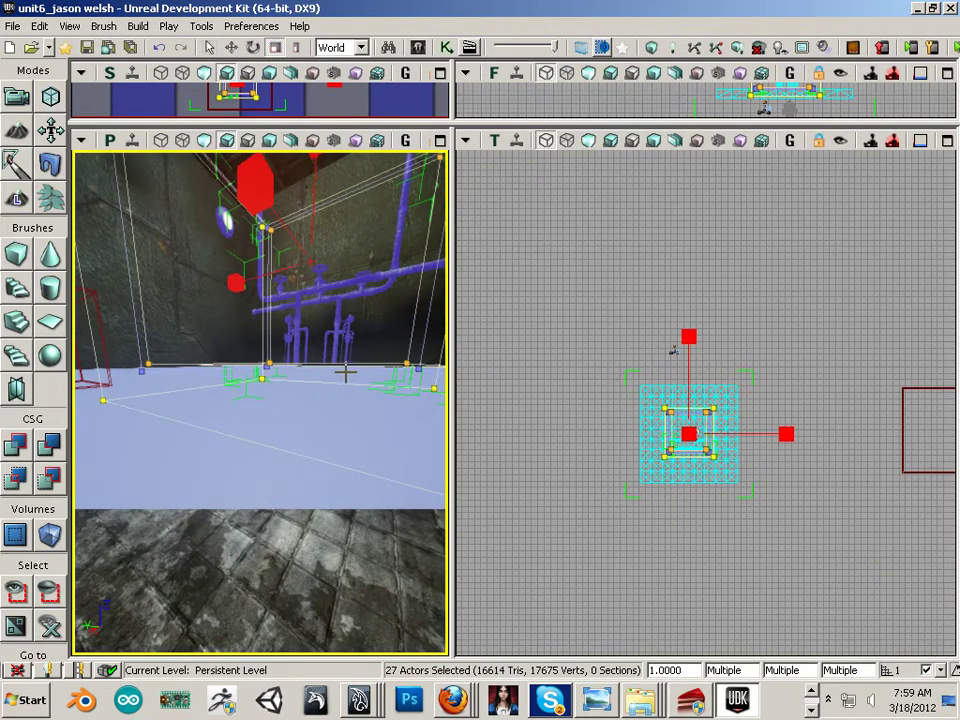
pyautogui.click(650, 49)
pyautogui.moveTo(354, 410)
pyautogui.mouseDown()
pyautogui.moveTo(300, 536)
pyautogui.moveTo(321, 471)
pyautogui.moveTo(294, 574)
pyautogui.moveTo(316, 468)
pyautogui.mouseUp()
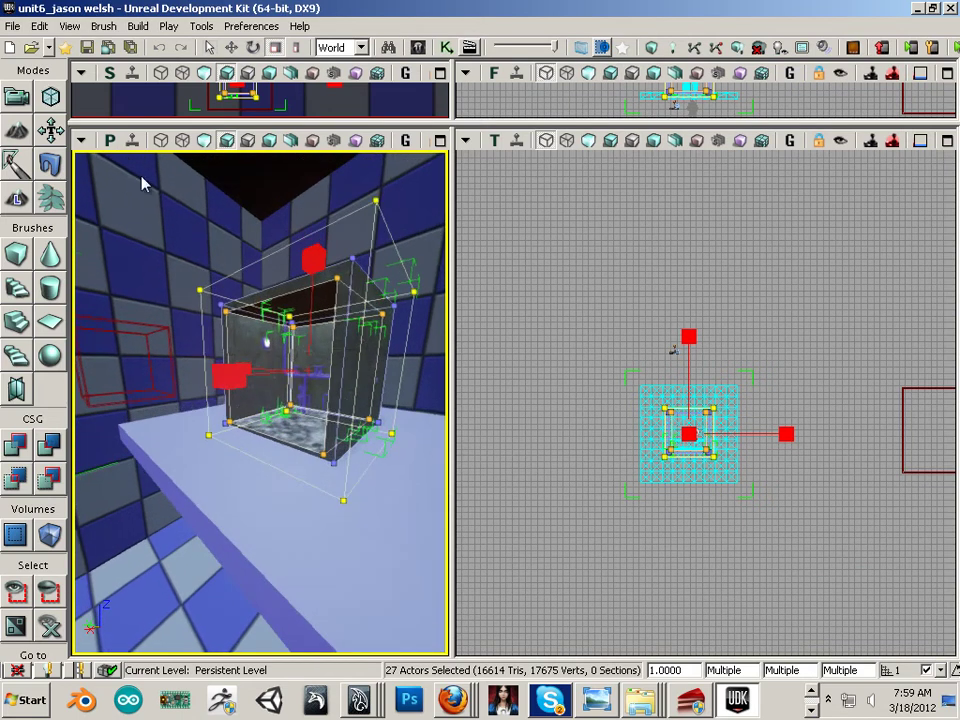
# Lower the scaled room group vertically with the translate tool
pyautogui.click(230, 48)
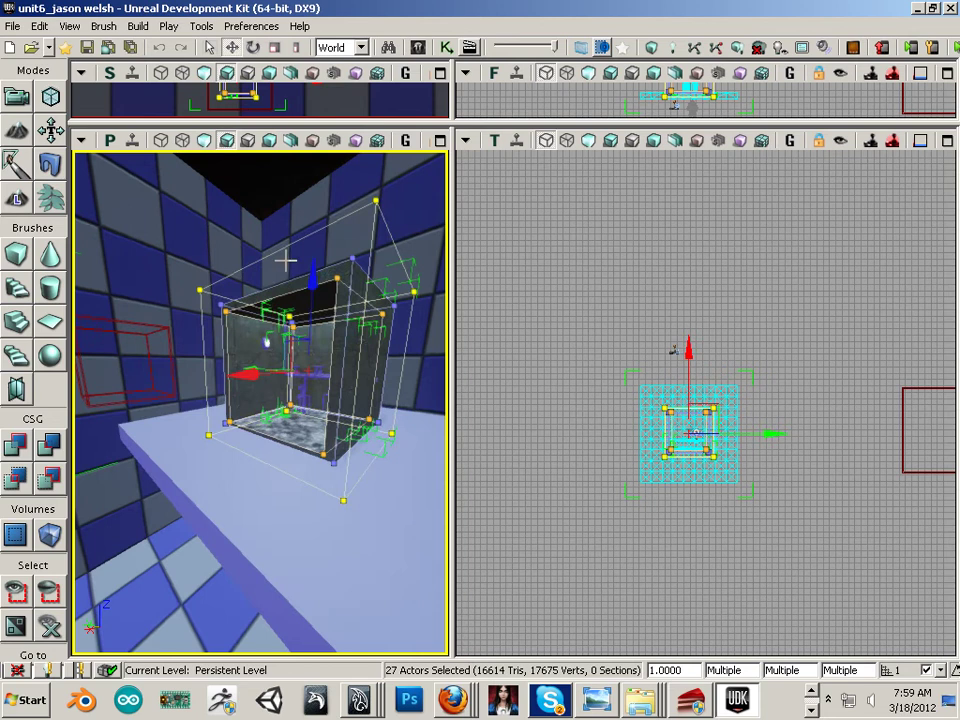
pyautogui.moveTo(313, 278)
pyautogui.mouseDown()
pyautogui.moveTo(293, 310)
pyautogui.moveTo(214, 339)
pyautogui.moveTo(364, 369)
pyautogui.moveTo(447, 407)
pyautogui.mouseUp()
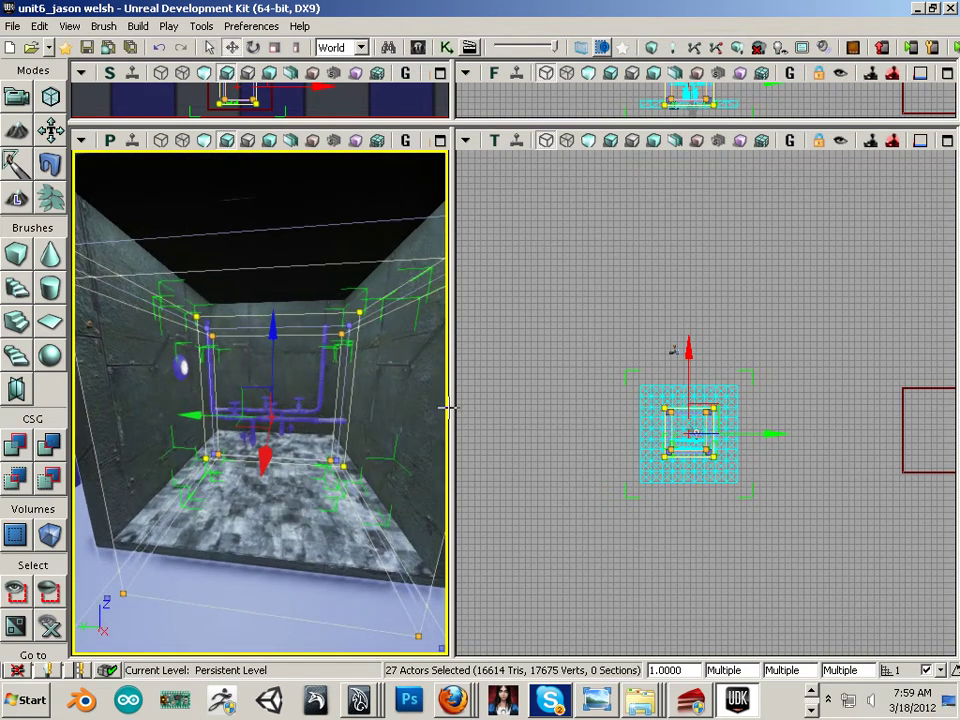
pyautogui.moveTo(418, 326)
pyautogui.mouseDown()
pyautogui.moveTo(276, 589)
pyautogui.moveTo(281, 647)
pyautogui.moveTo(298, 585)
pyautogui.moveTo(315, 584)
pyautogui.moveTo(264, 656)
pyautogui.moveTo(289, 624)
pyautogui.mouseUp()
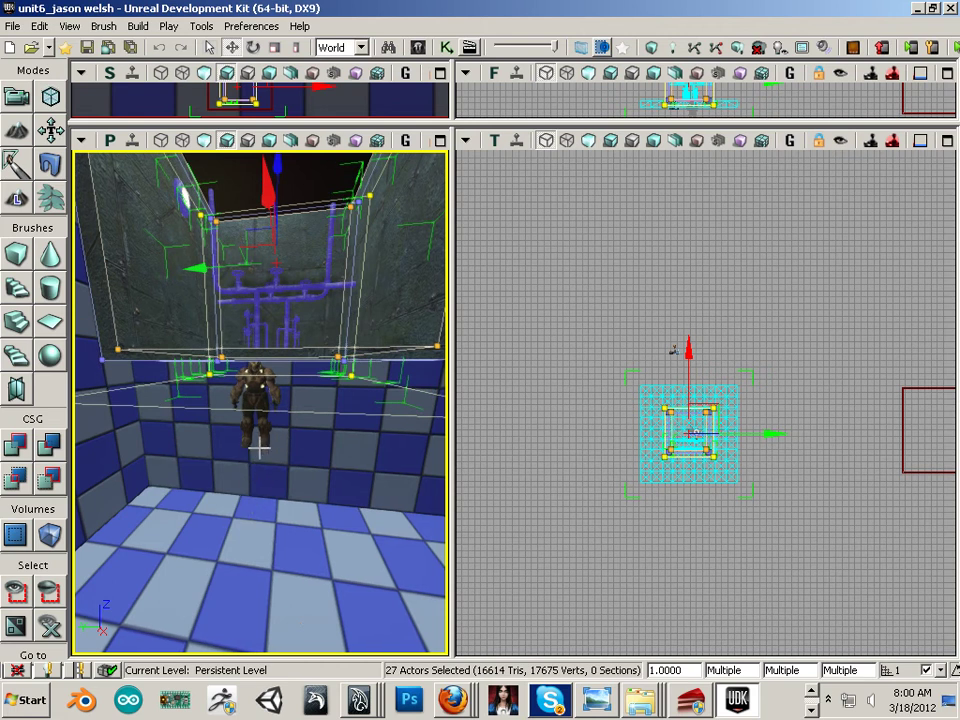
# Deselect the room group and raise the IronGuard character so it stands on the scaled room's floor
pyautogui.click(582, 471)
pyautogui.moveTo(582, 471); pyautogui.dragTo(552, 414)
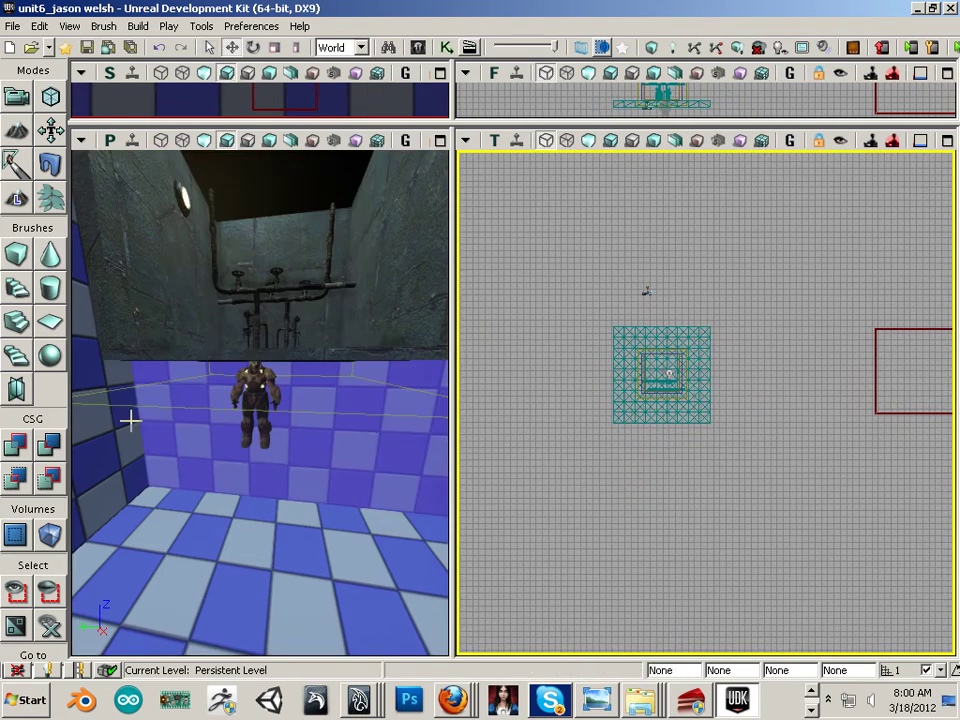
pyautogui.click(255, 416)
pyautogui.click(259, 392)
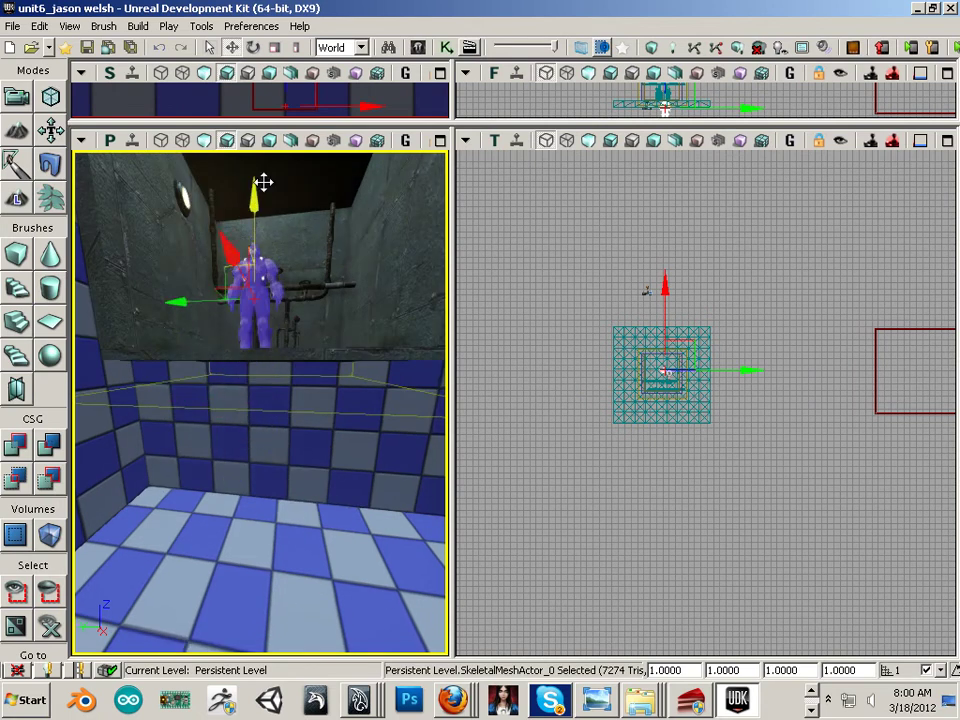
pyautogui.moveTo(281, 366); pyautogui.dragTo(450, 215)
pyautogui.moveTo(448, 272); pyautogui.dragTo(447, 236)
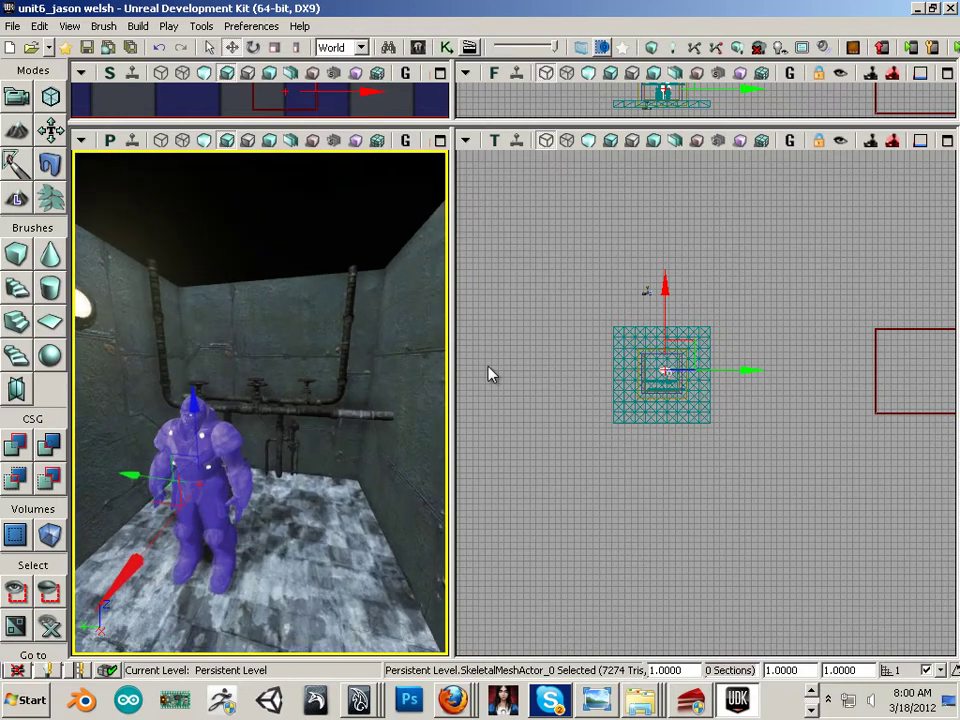
# Select the grouped room, scale it up slightly and uniformly, and rebuild the level geometry
pyautogui.moveTo(488, 367); pyautogui.dragTo(695, 431)
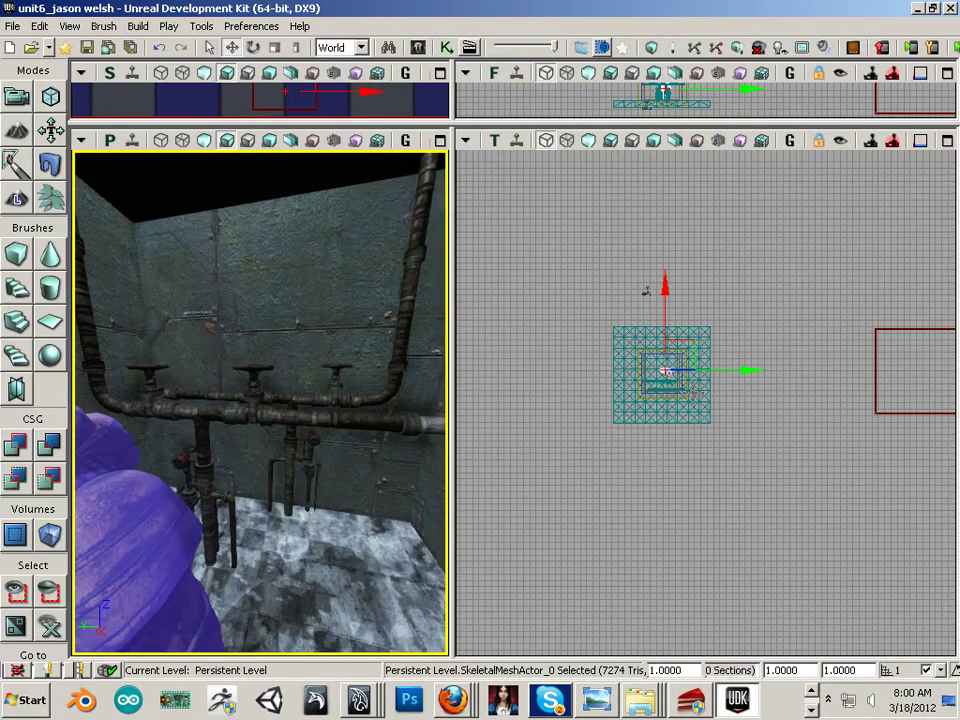
pyautogui.moveTo(260, 403); pyautogui.dragTo(256, 330)
pyautogui.click(675, 398)
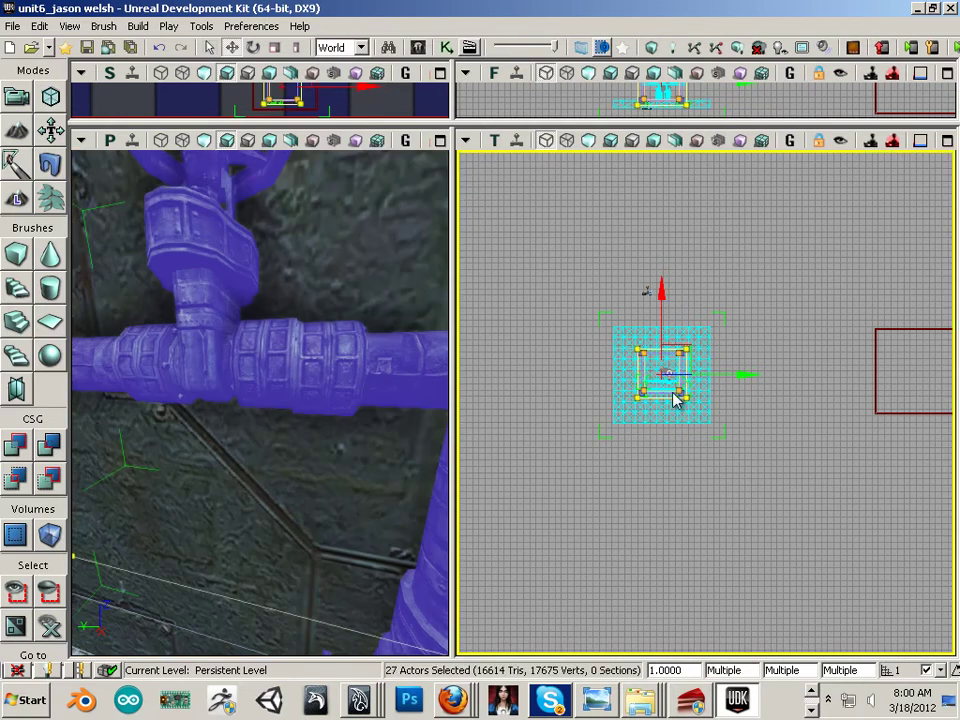
pyautogui.click(277, 49)
pyautogui.moveTo(758, 374); pyautogui.dragTo(760, 377)
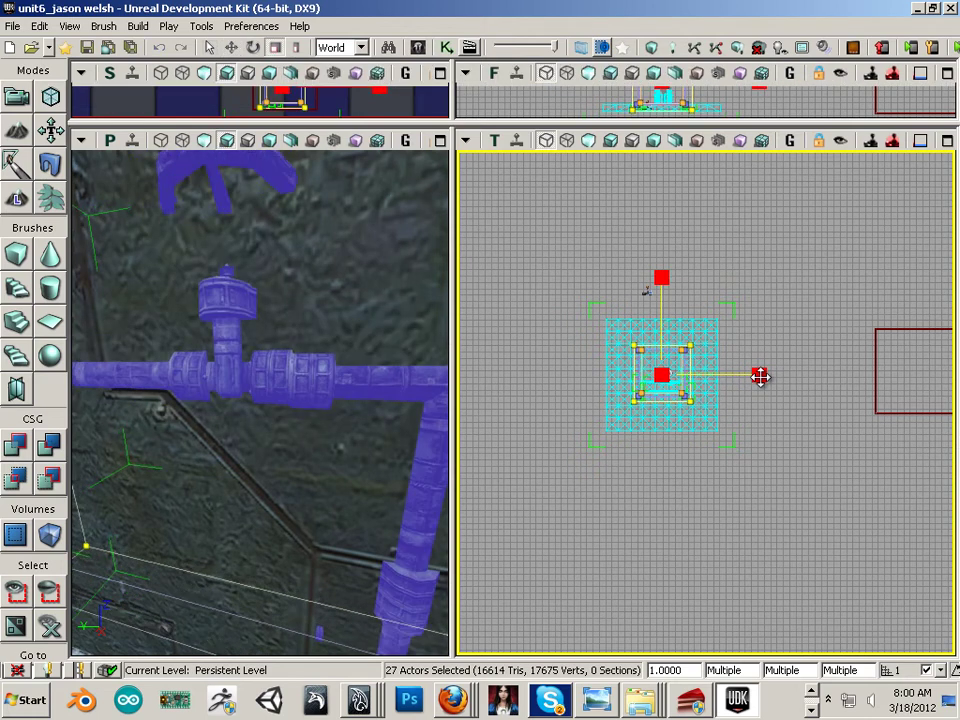
pyautogui.moveTo(368, 422); pyautogui.dragTo(452, 240)
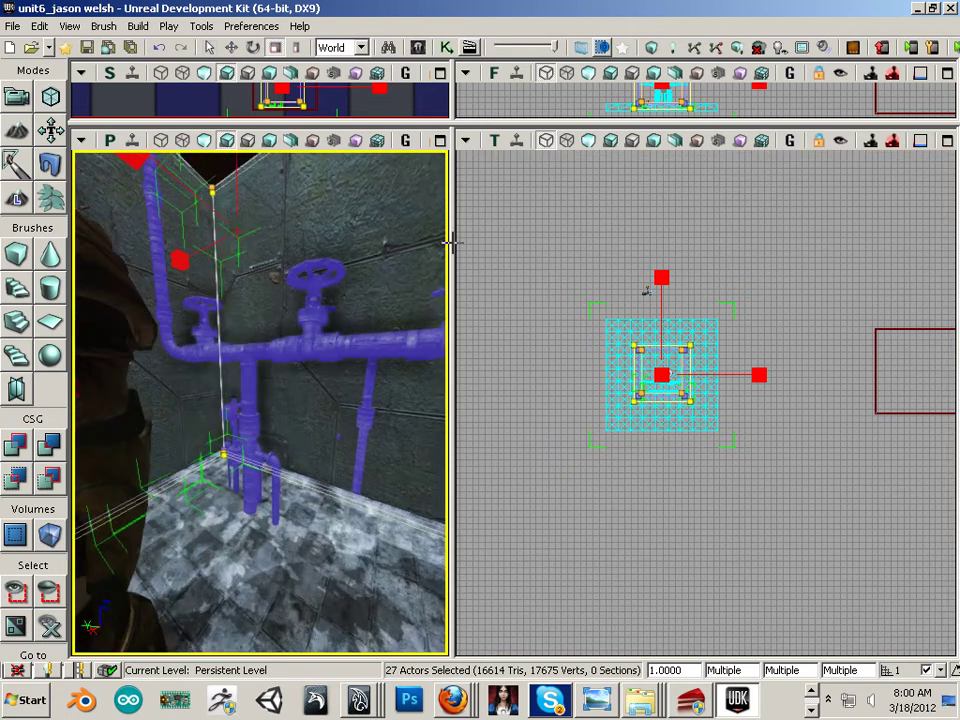
pyautogui.click(652, 48)
pyautogui.moveTo(343, 379); pyautogui.dragTo(239, 400)
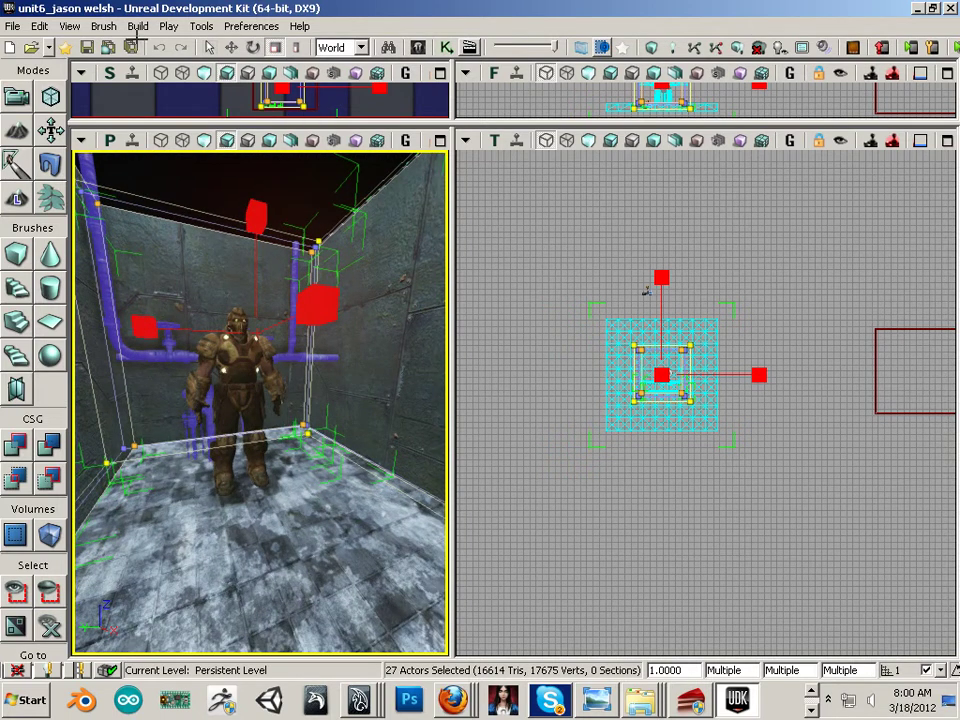
# Scale the outer checkered room brush down uniformly so it surrounds the floor mesh more closely, and rebuild the geometry
pyautogui.click(238, 400)
pyautogui.moveTo(238, 400); pyautogui.dragTo(281, 453)
pyautogui.moveTo(290, 181); pyautogui.dragTo(340, 628)
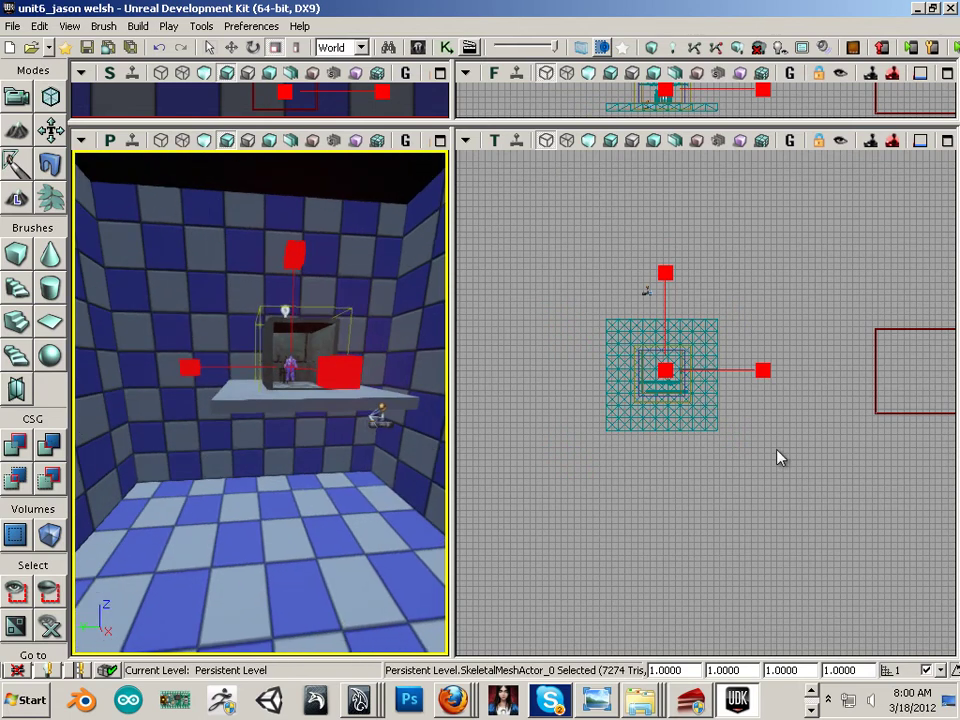
pyautogui.moveTo(777, 450); pyautogui.dragTo(714, 559)
pyautogui.scroll(-9, 730, 428)
pyautogui.moveTo(733, 365); pyautogui.dragTo(764, 247)
pyautogui.click(757, 247)
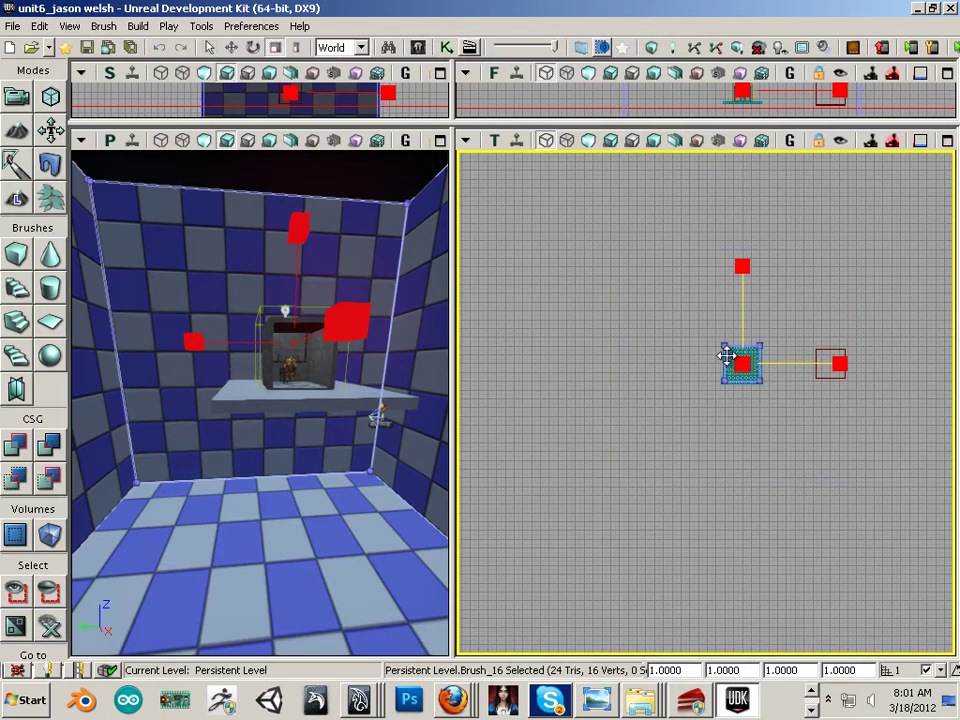
pyautogui.moveTo(733, 357); pyautogui.dragTo(732, 363)
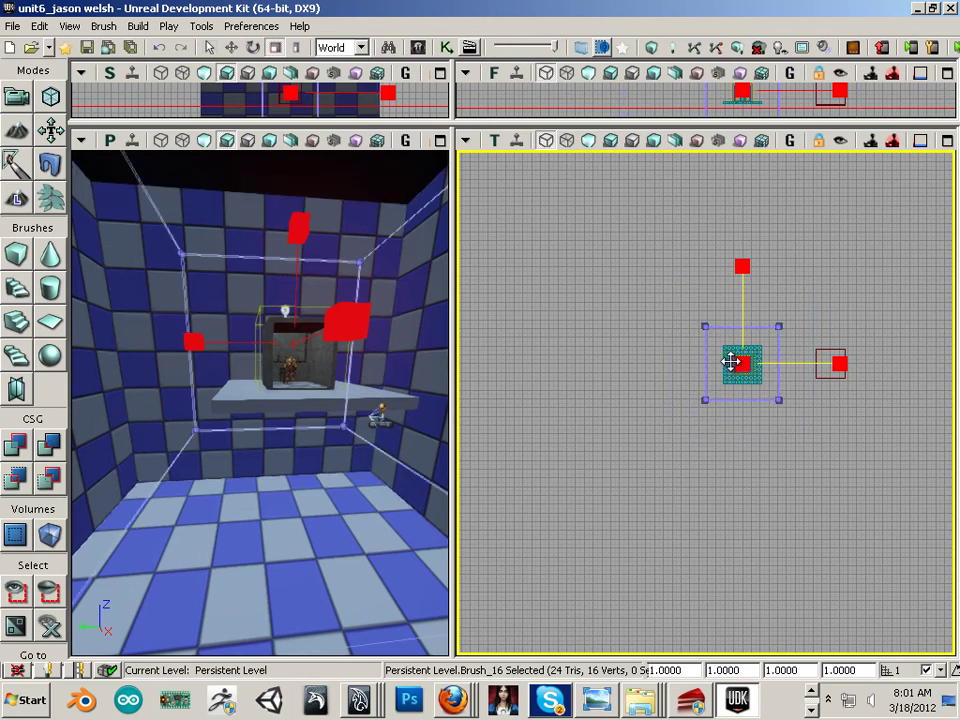
pyautogui.click(653, 50)
# Play the level from the room's floor and walk around the IronGuard to judge its scale against the player and pipes
pyautogui.moveTo(343, 392); pyautogui.dragTo(274, 184)
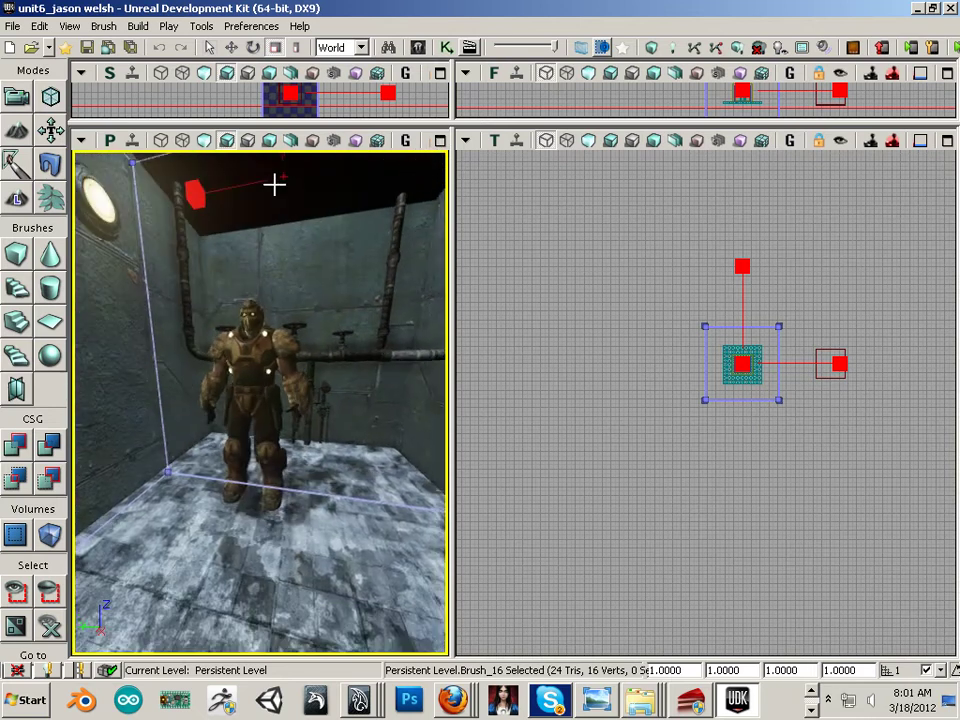
pyautogui.click(287, 510)
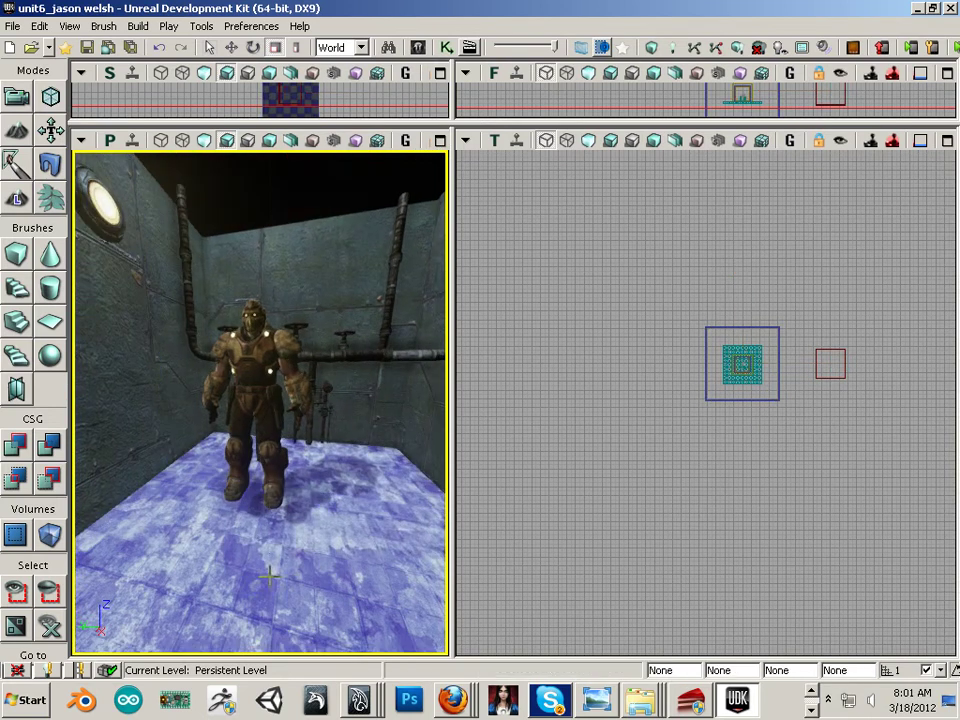
pyautogui.rightClick(272, 556)
pyautogui.click(300, 543)
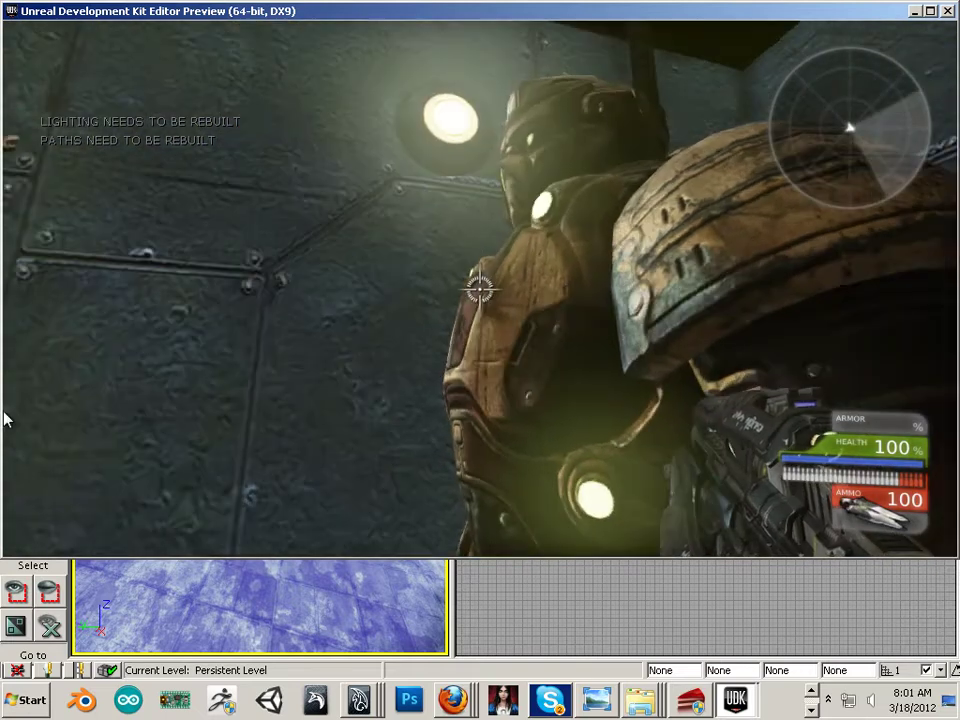
pyautogui.press('w')
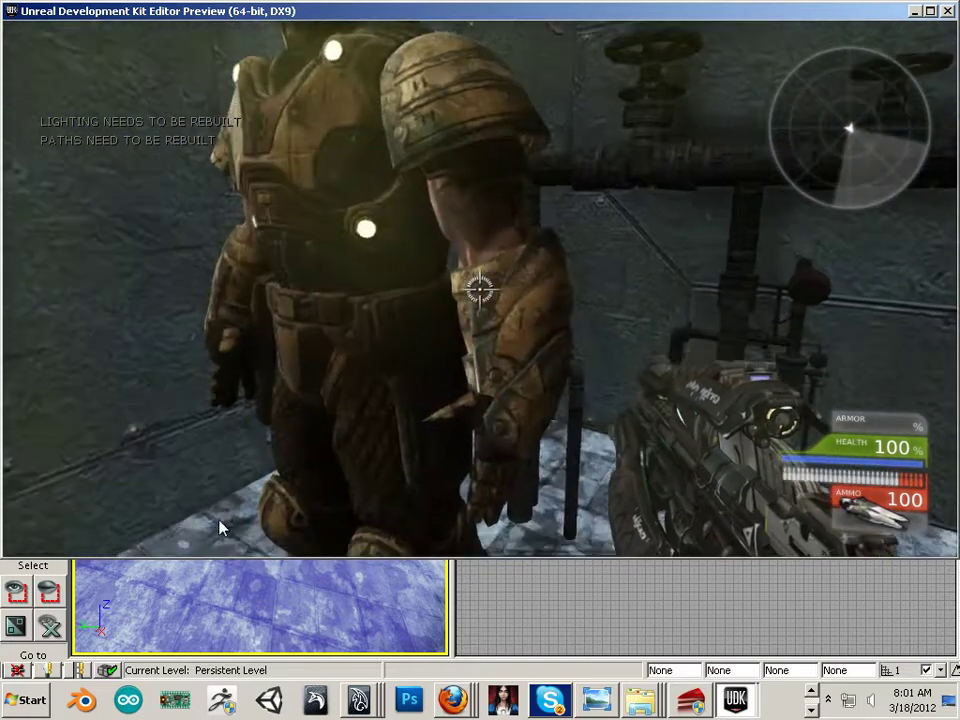
pyautogui.press('s')
pyautogui.press('w')
pyautogui.press('s')
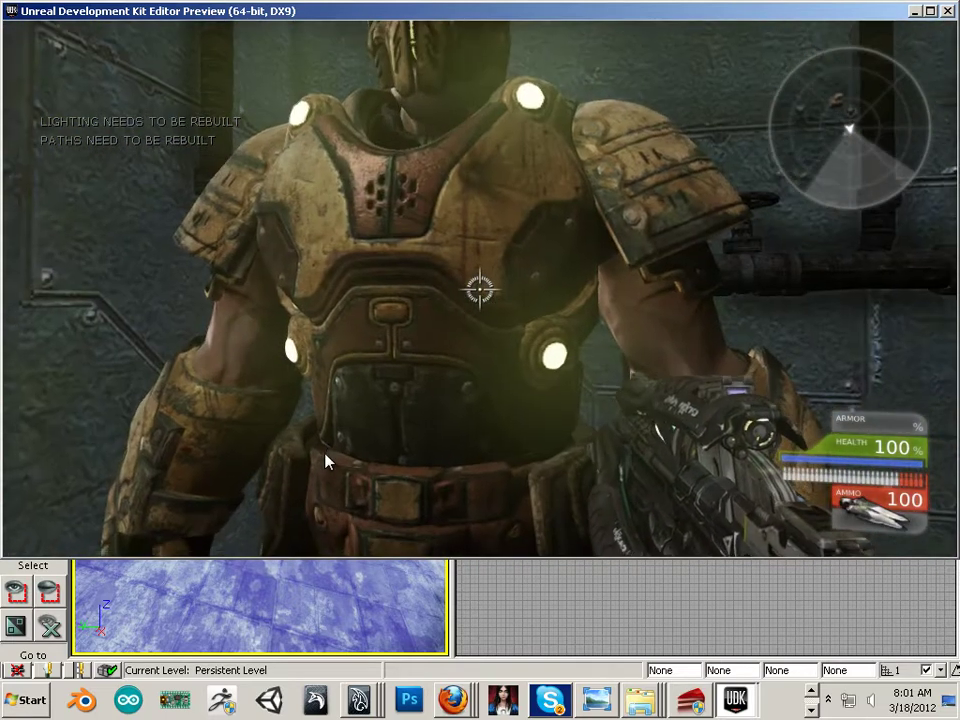
pyautogui.press('s')
pyautogui.press('d')
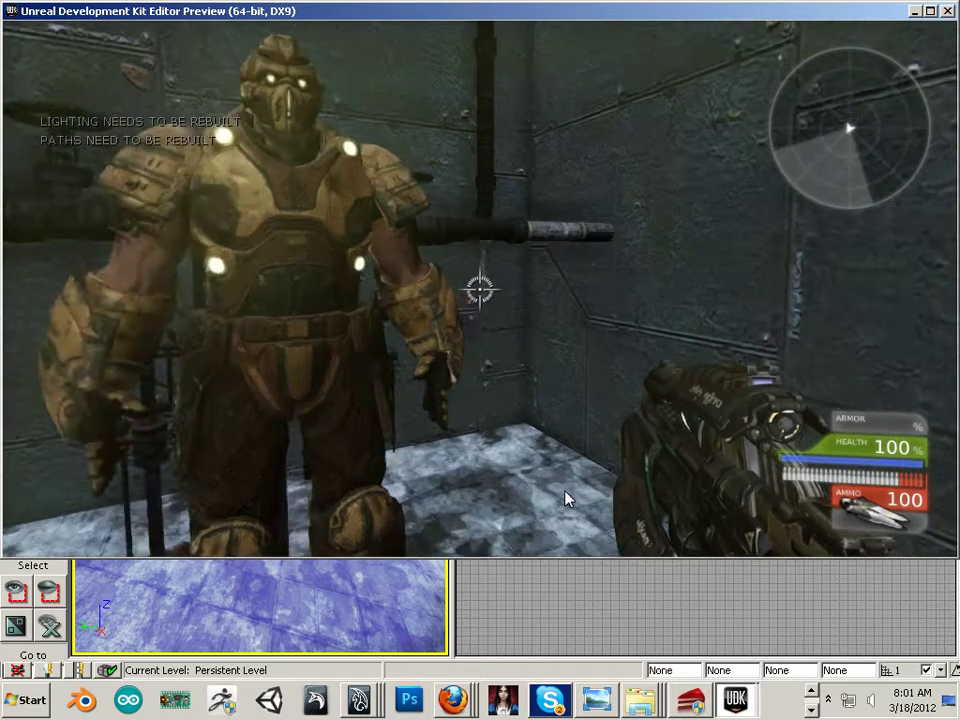
pyautogui.press('w')
pyautogui.press('s')
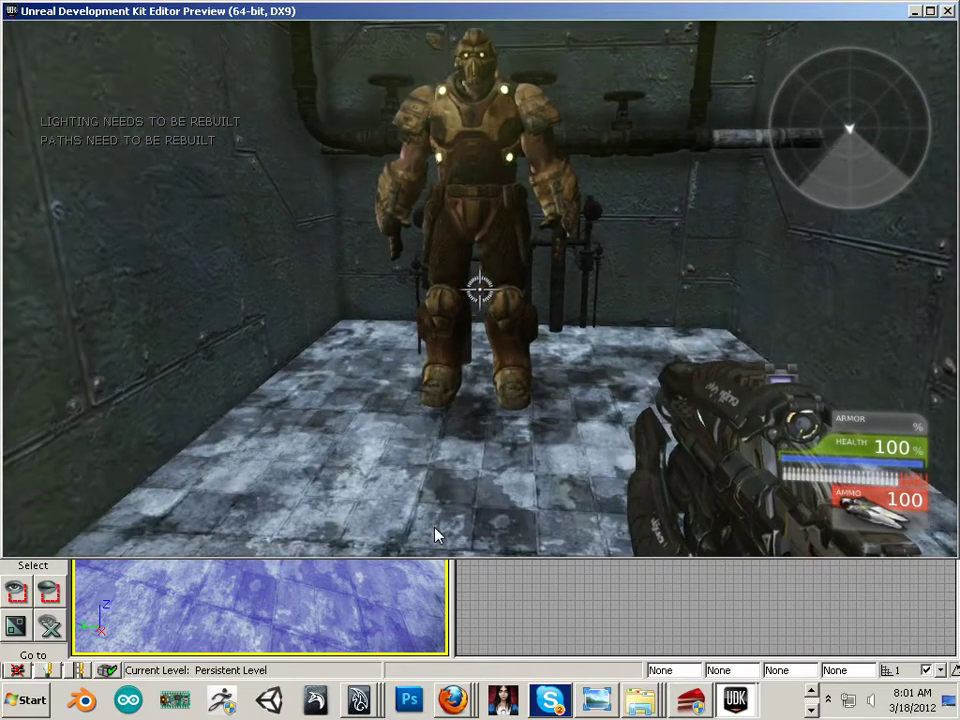
pyautogui.press('w')
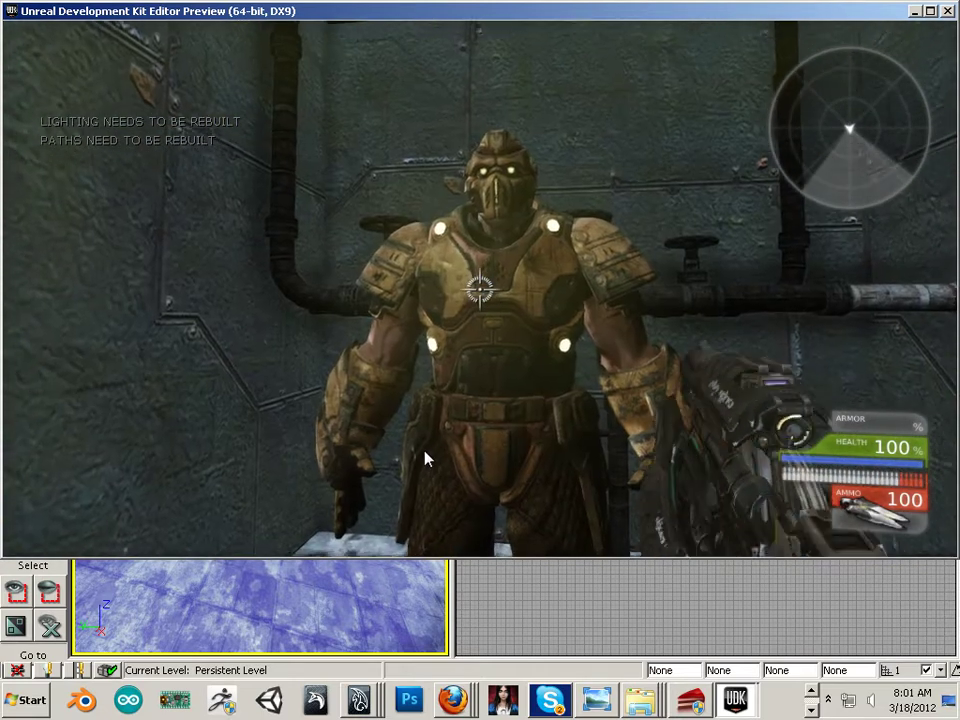
pyautogui.click(428, 456)
pyautogui.press('s')
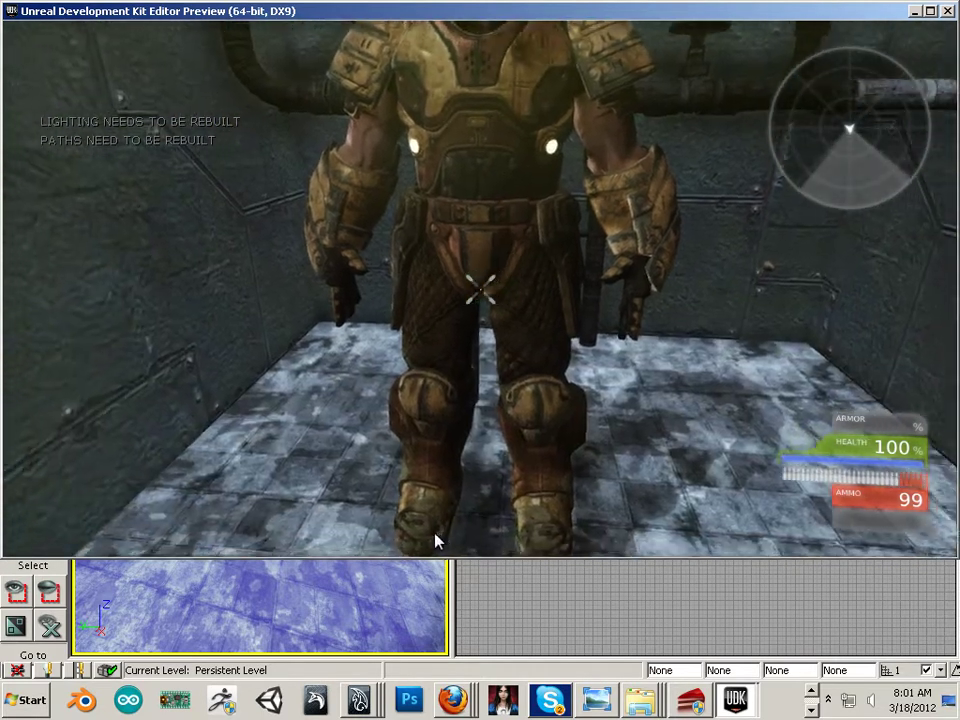
pyautogui.press('s')
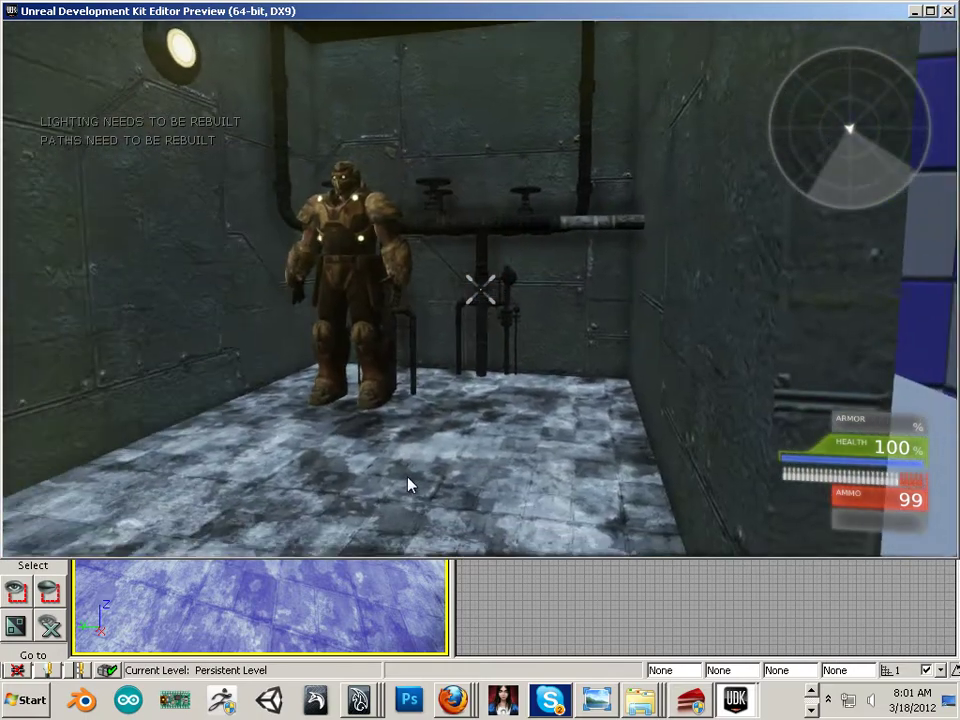
pyautogui.press('w')
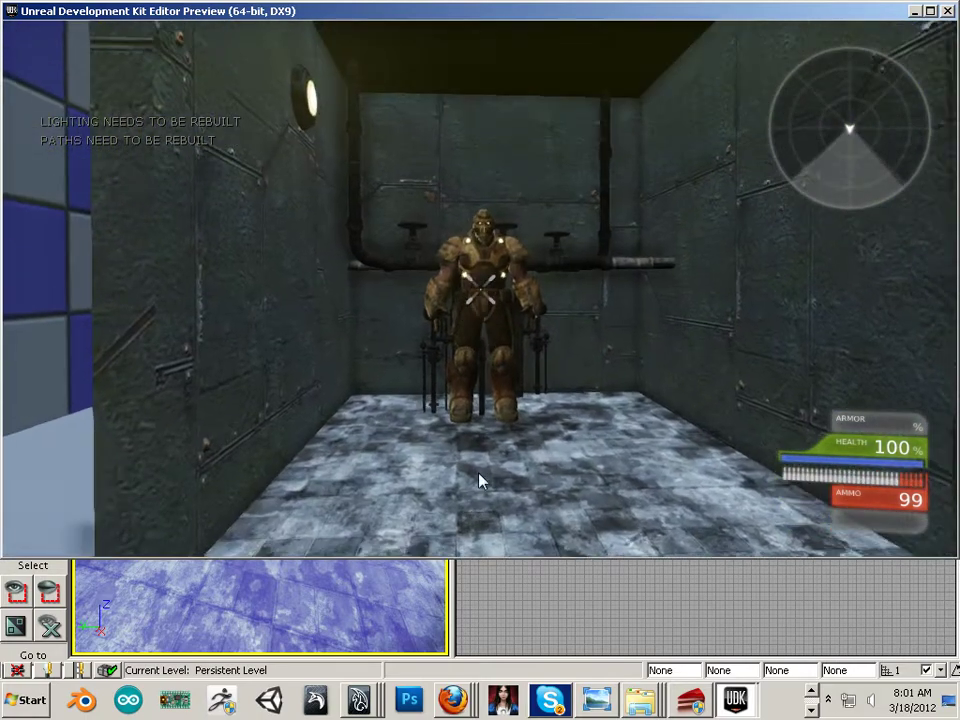
pyautogui.press('s')
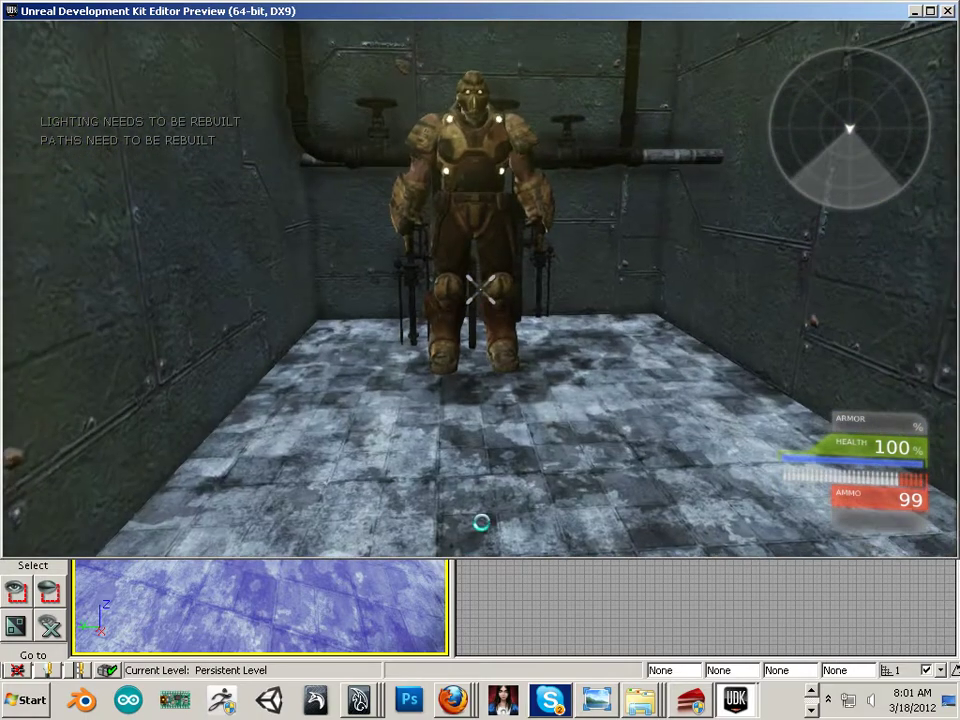
pyautogui.press('Escape')
# Lower the IronGuard character vertically with the translate tool so its feet rest on the room's floor
pyautogui.click(238, 381)
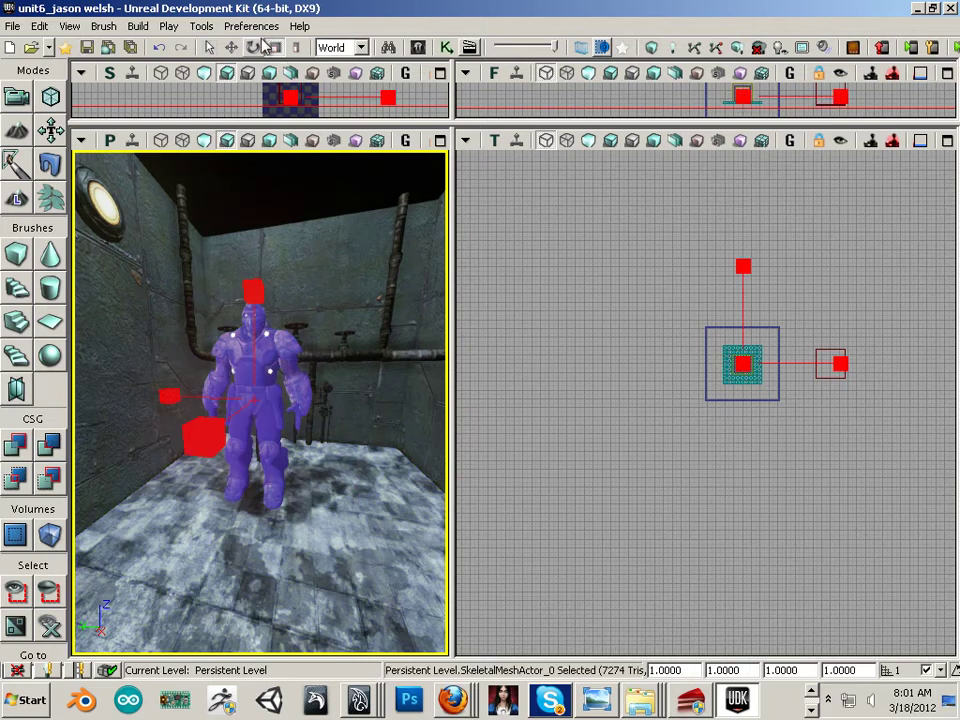
pyautogui.moveTo(251, 318); pyautogui.dragTo(247, 362)
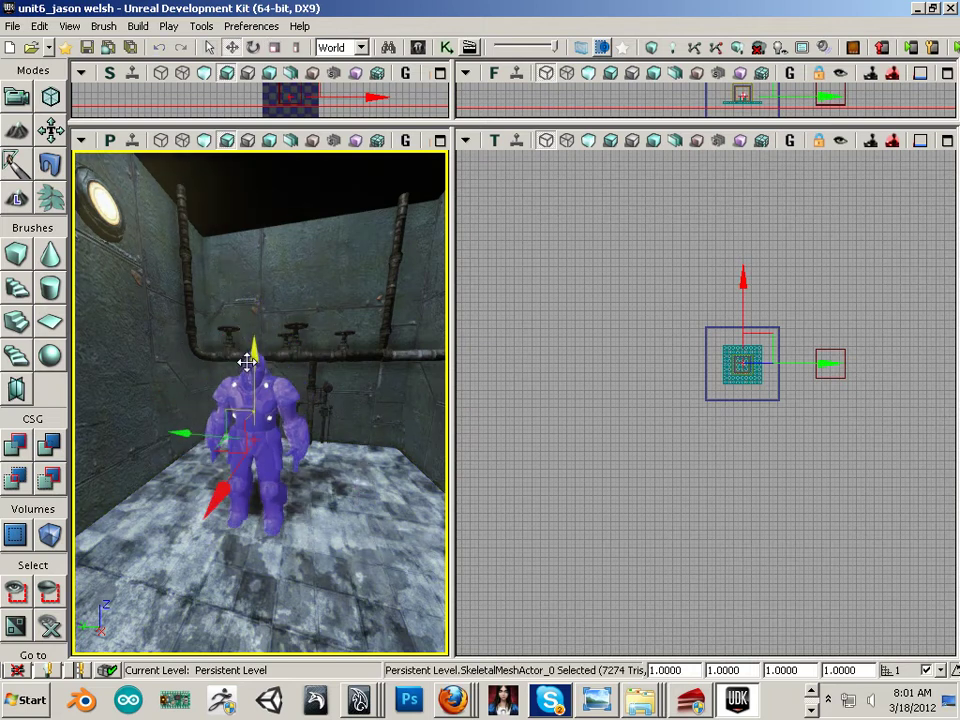
pyautogui.click(231, 552)
# Playtest from the floor again and check the lowered IronGuard's height against the pipes, valves and wall light
pyautogui.rightClick(216, 580)
pyautogui.click(317, 568)
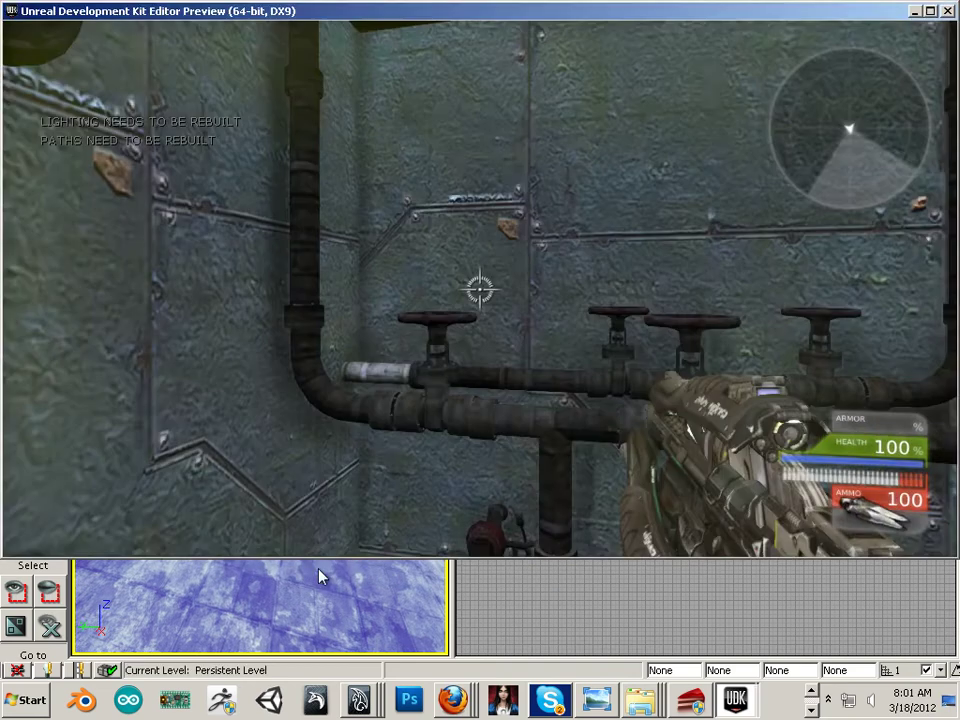
pyautogui.press('s')
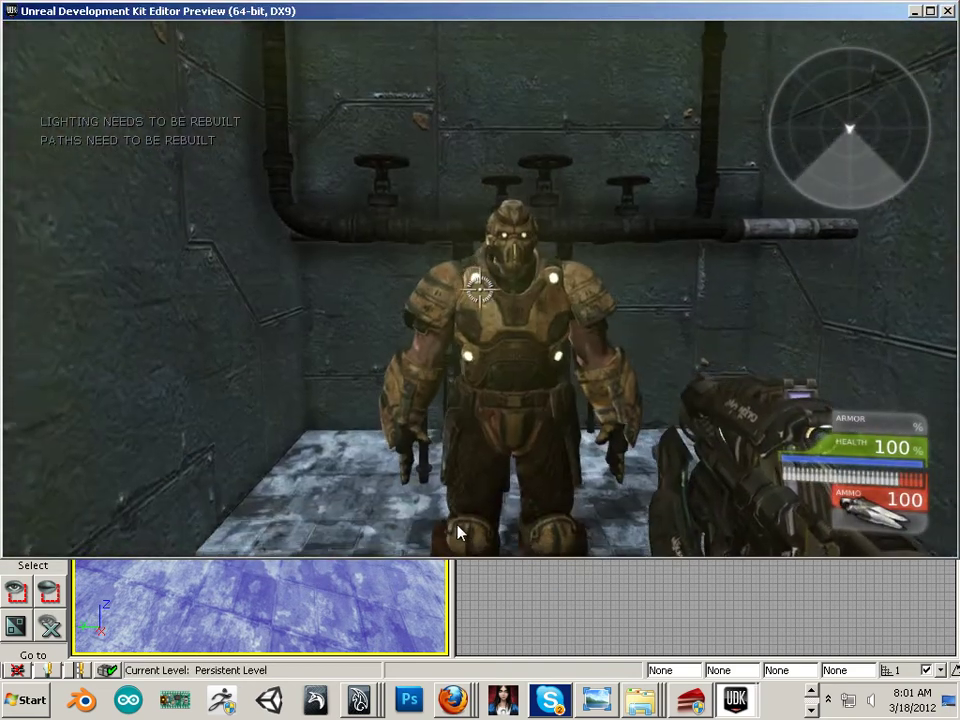
pyautogui.press('d')
pyautogui.press('w')
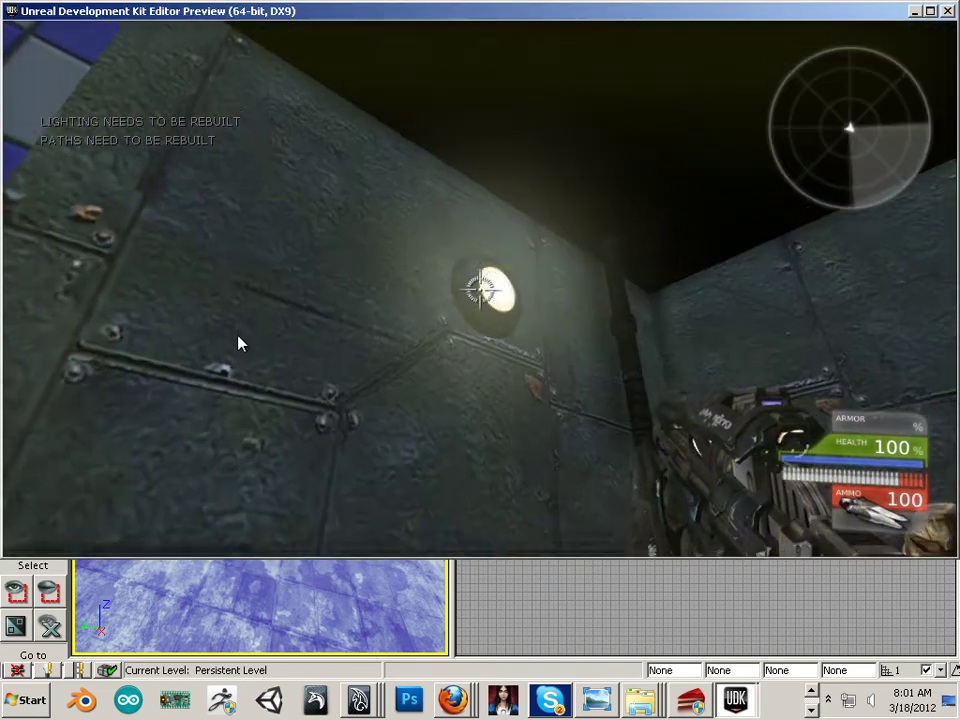
pyautogui.press('s')
pyautogui.press('d')
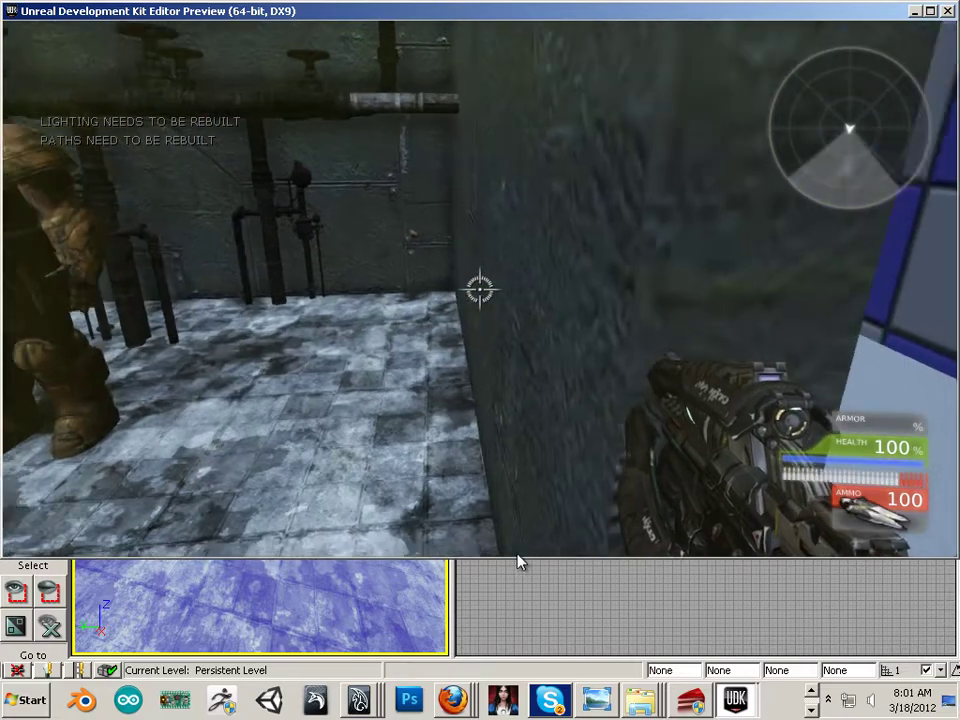
pyautogui.press('s')
pyautogui.press('a')
pyautogui.press('w')
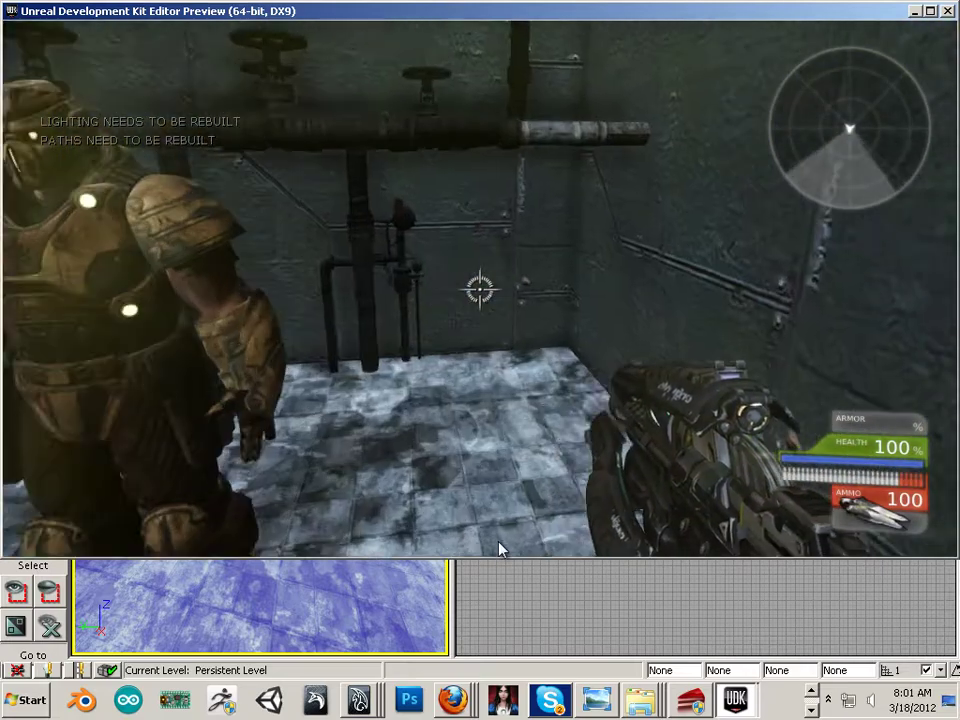
pyautogui.press('w')
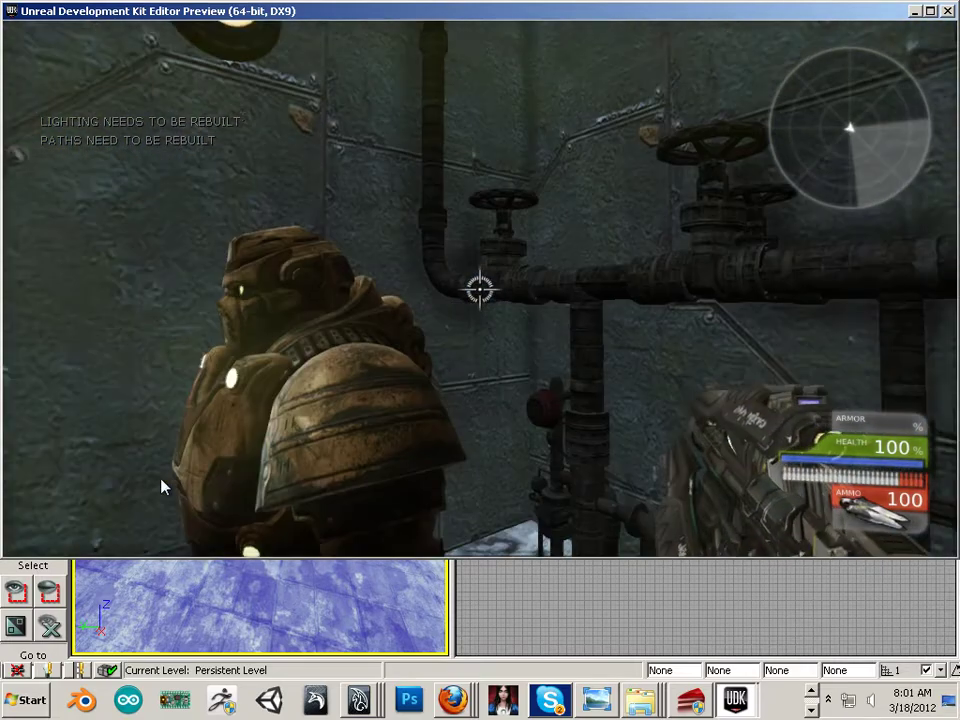
pyautogui.press('s')
pyautogui.press('w')
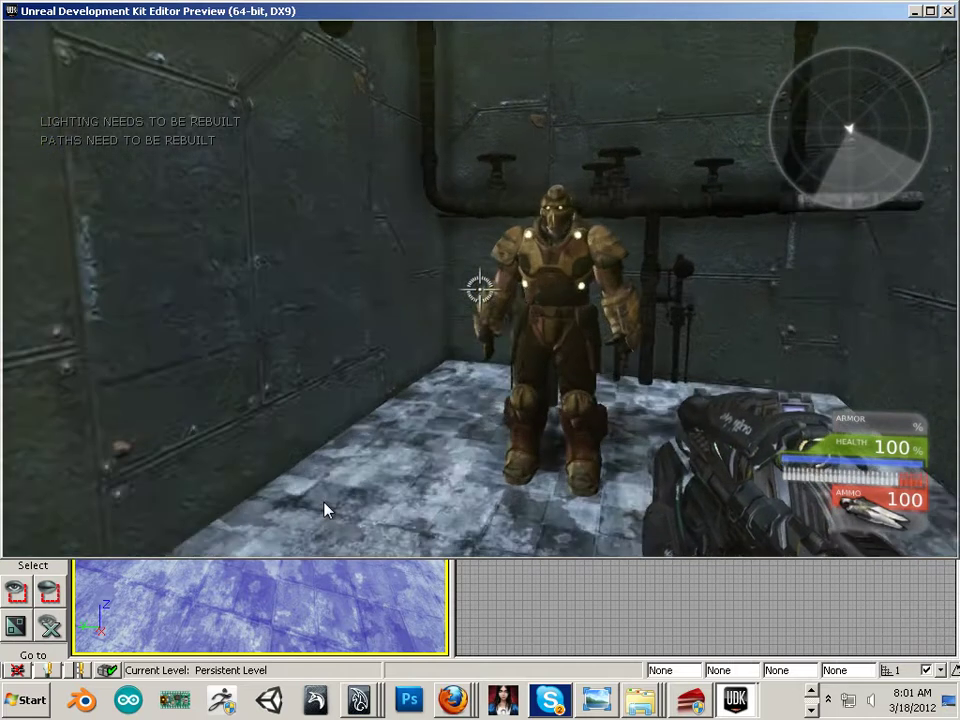
pyautogui.press('w')
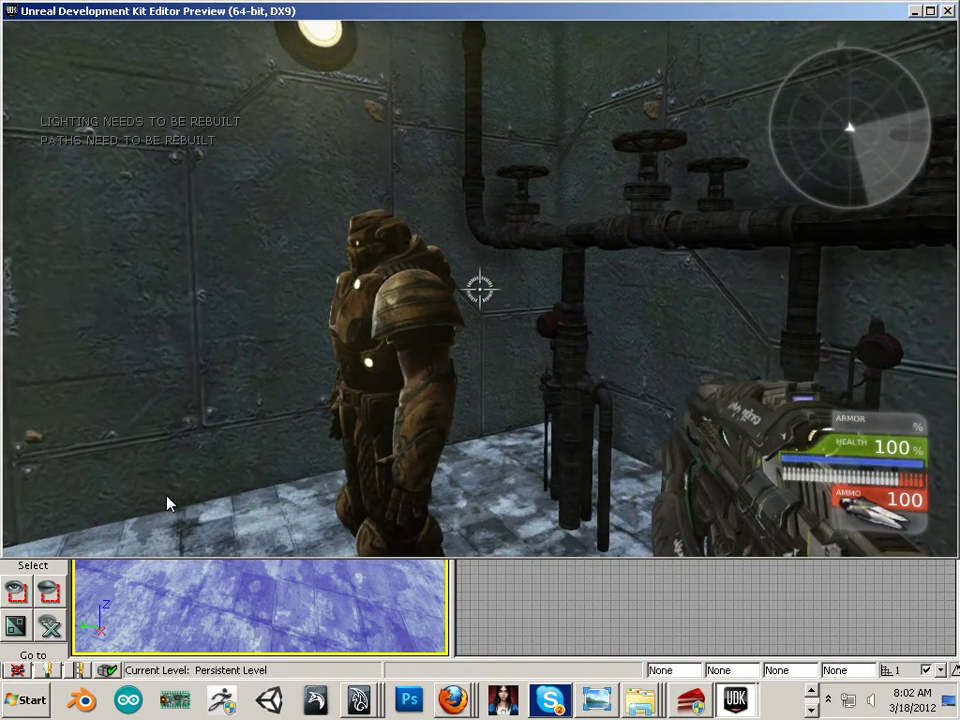
pyautogui.press('w')
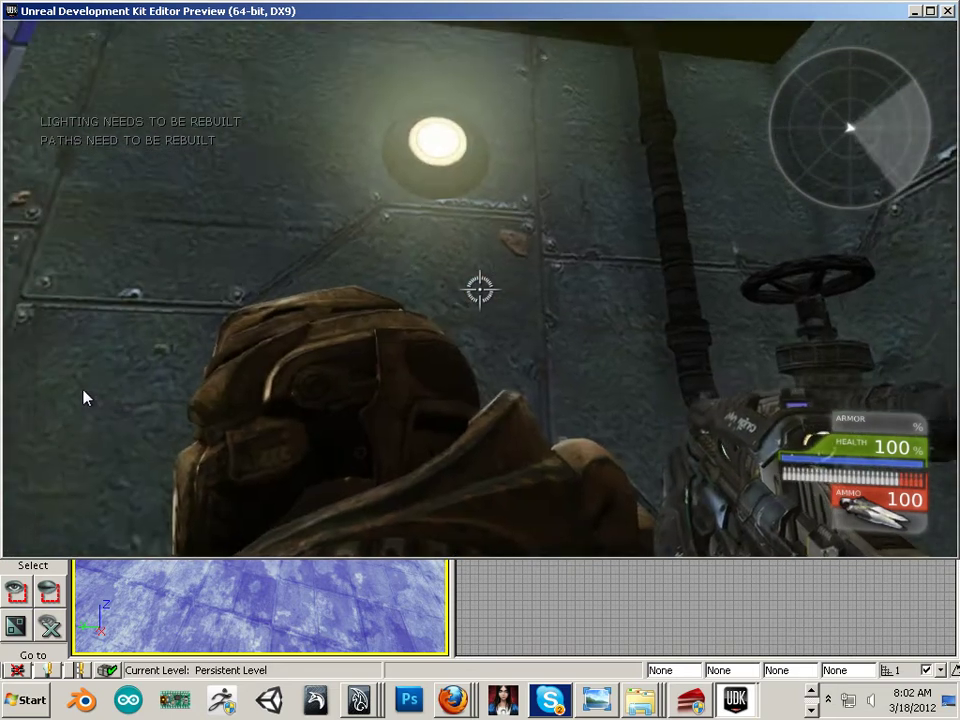
pyautogui.press('s')
pyautogui.press('w')
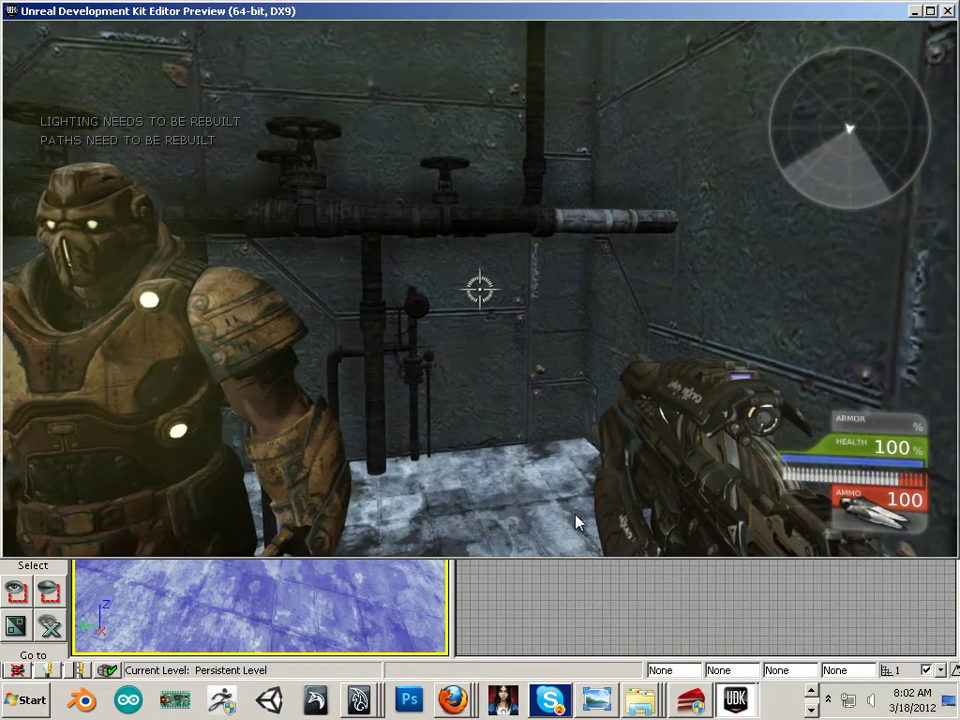
pyautogui.press('Escape')
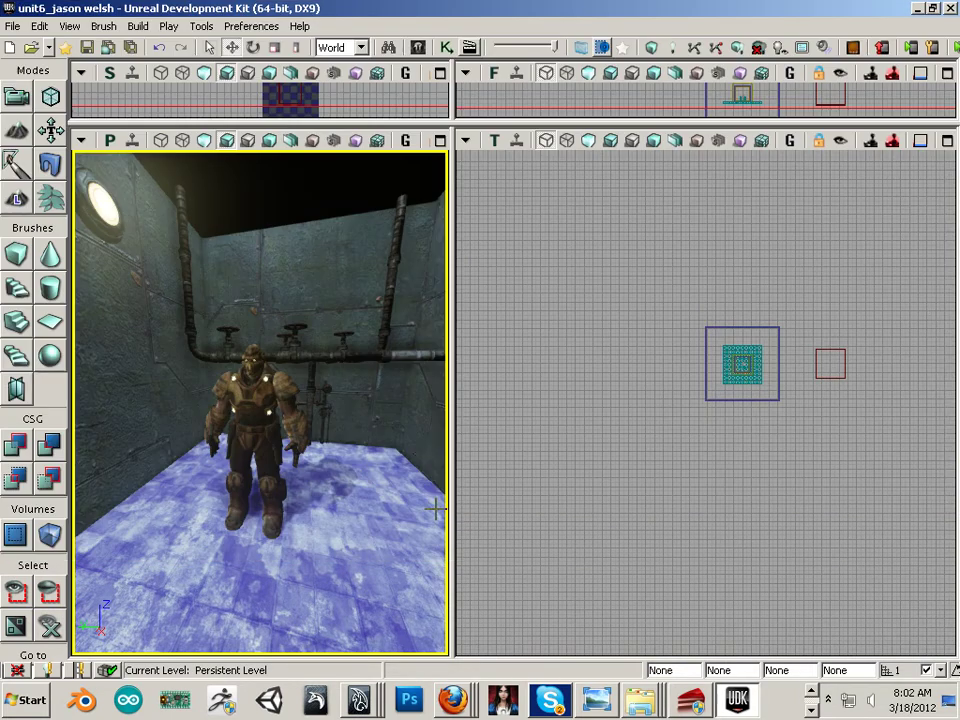
# Clear the floor selection and select the point light near the middle of the room in the top view
pyautogui.click(671, 394)
pyautogui.scroll(3, 671, 394)
pyautogui.moveTo(696, 405); pyautogui.dragTo(520, 449)
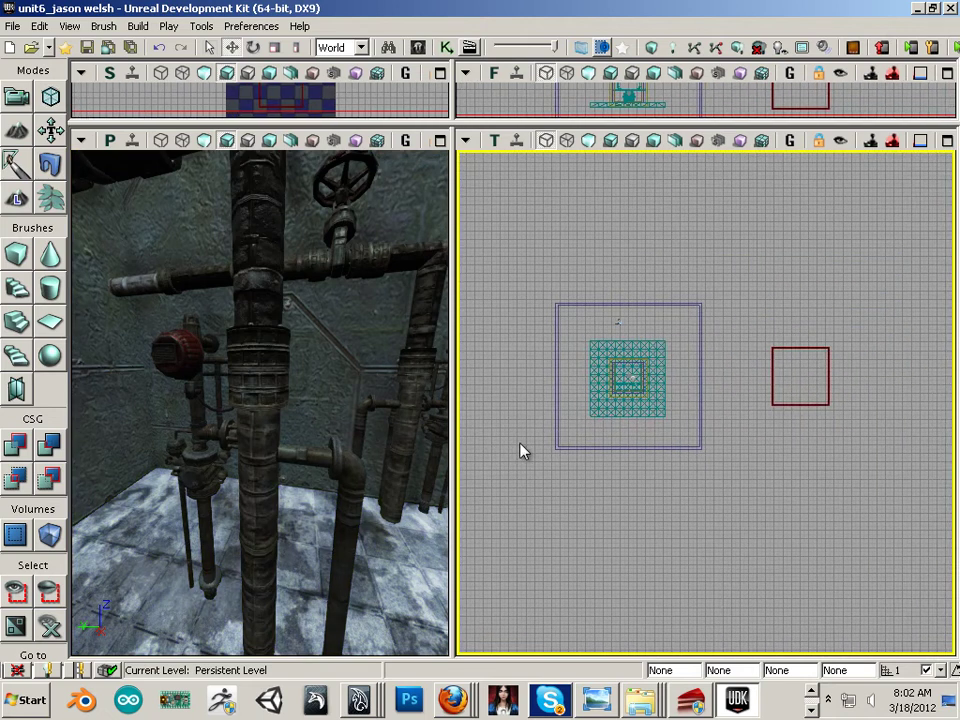
pyautogui.scroll(5, 522, 443)
pyautogui.moveTo(586, 385); pyautogui.dragTo(491, 497)
pyautogui.scroll(10, 551, 469)
pyautogui.moveTo(677, 461); pyautogui.dragTo(466, 520)
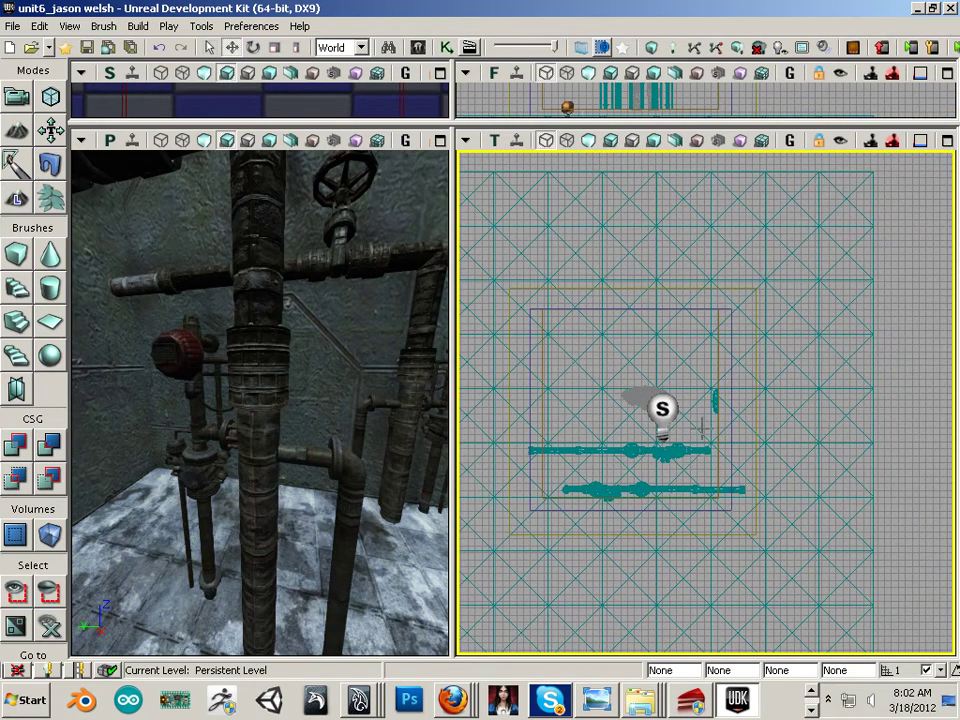
pyautogui.scroll(-4, 641, 484)
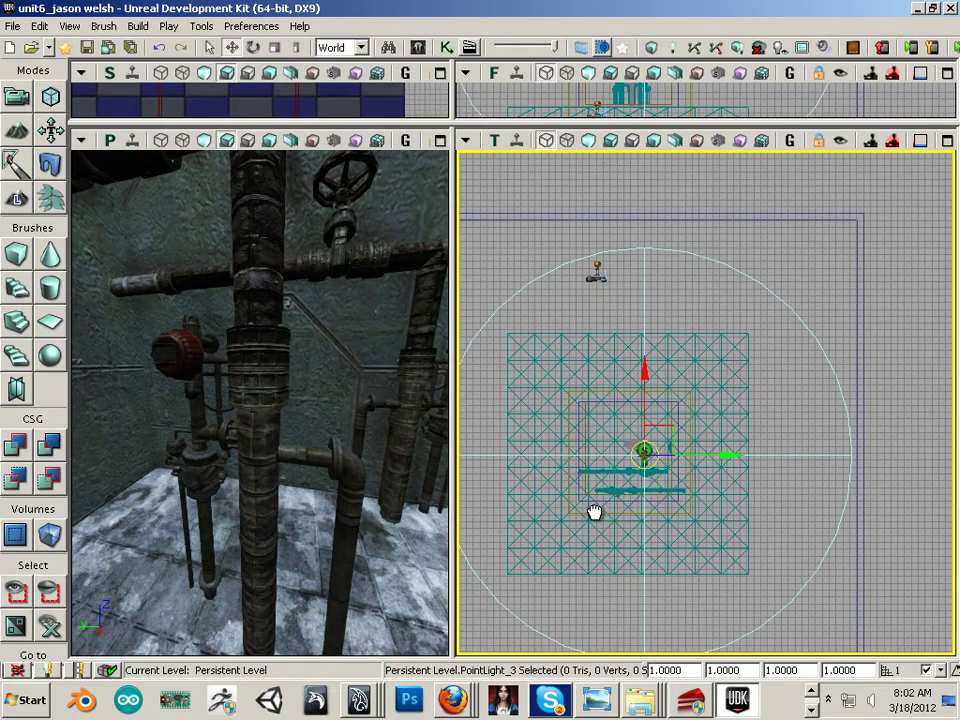
pyautogui.click(596, 480)
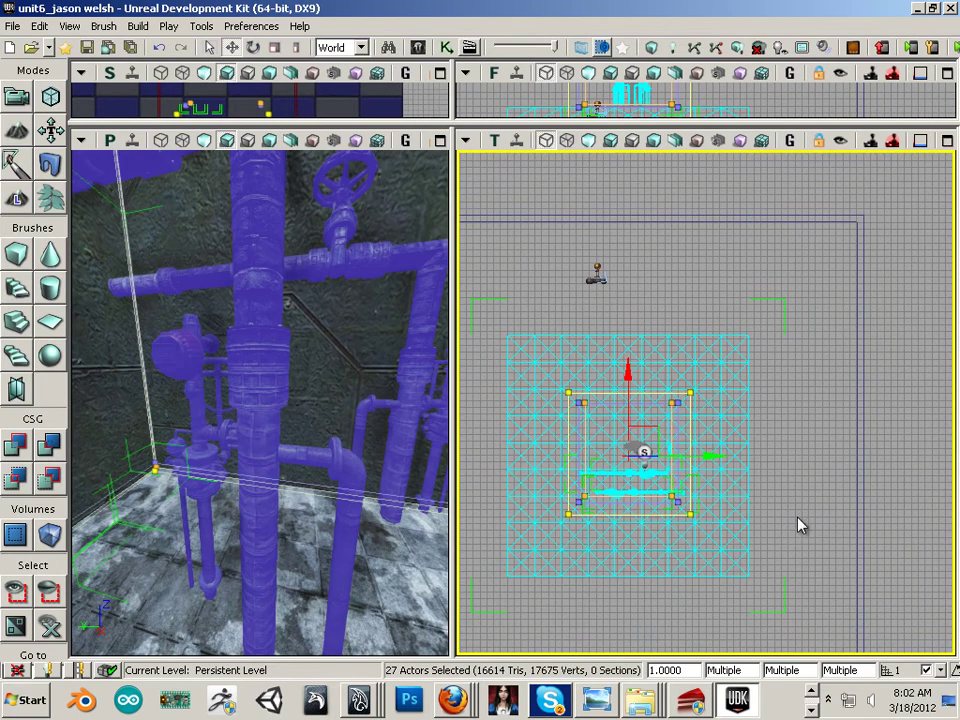
pyautogui.scroll(3, 770, 527)
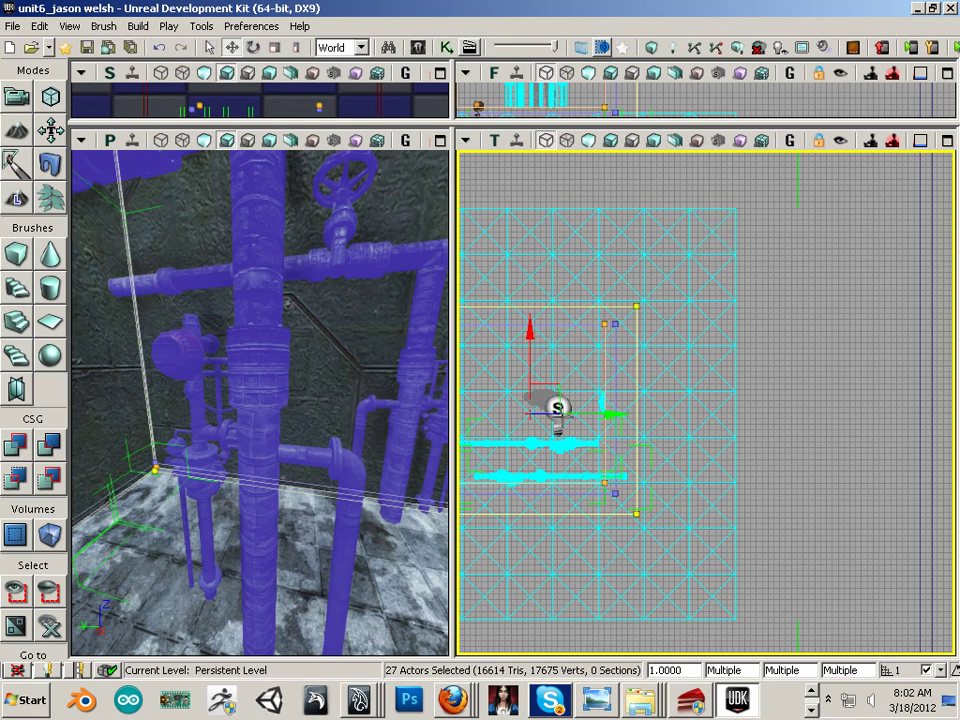
pyautogui.click(904, 473)
pyautogui.scroll(-4, 850, 484)
pyautogui.scroll(5, 778, 476)
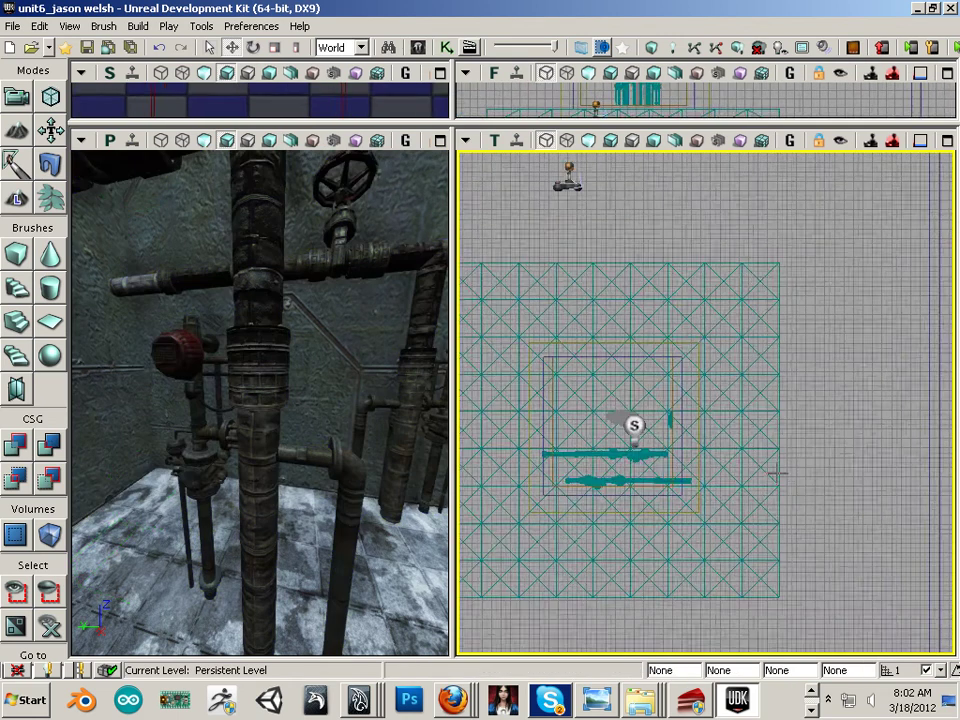
# Select the room's central point light again and widen the top view to show its full radius
pyautogui.click(595, 412)
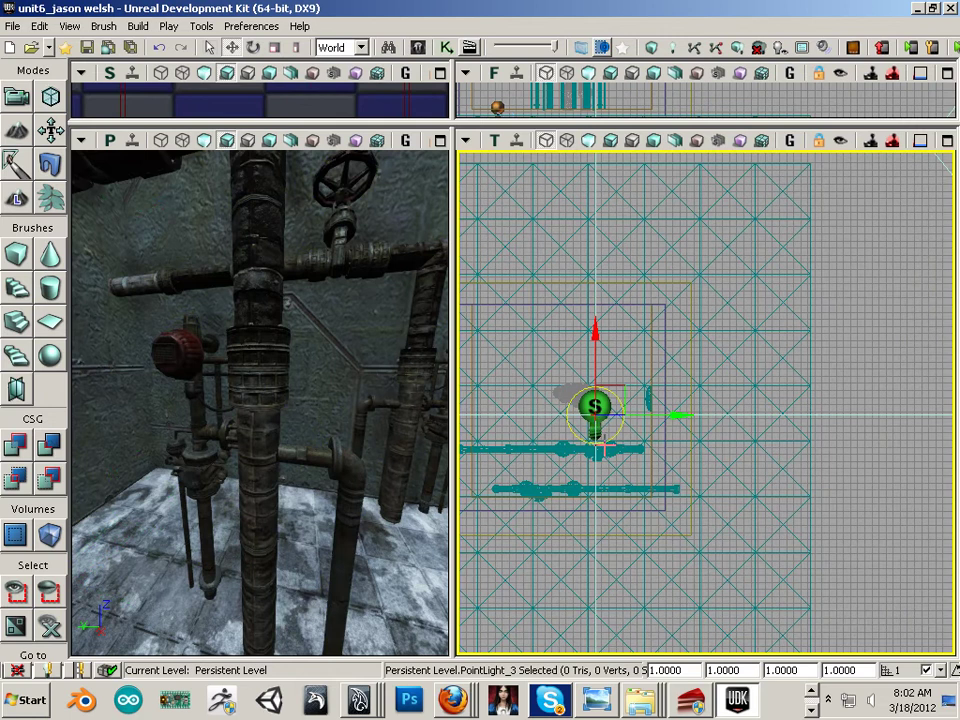
pyautogui.scroll(-2, 595, 412)
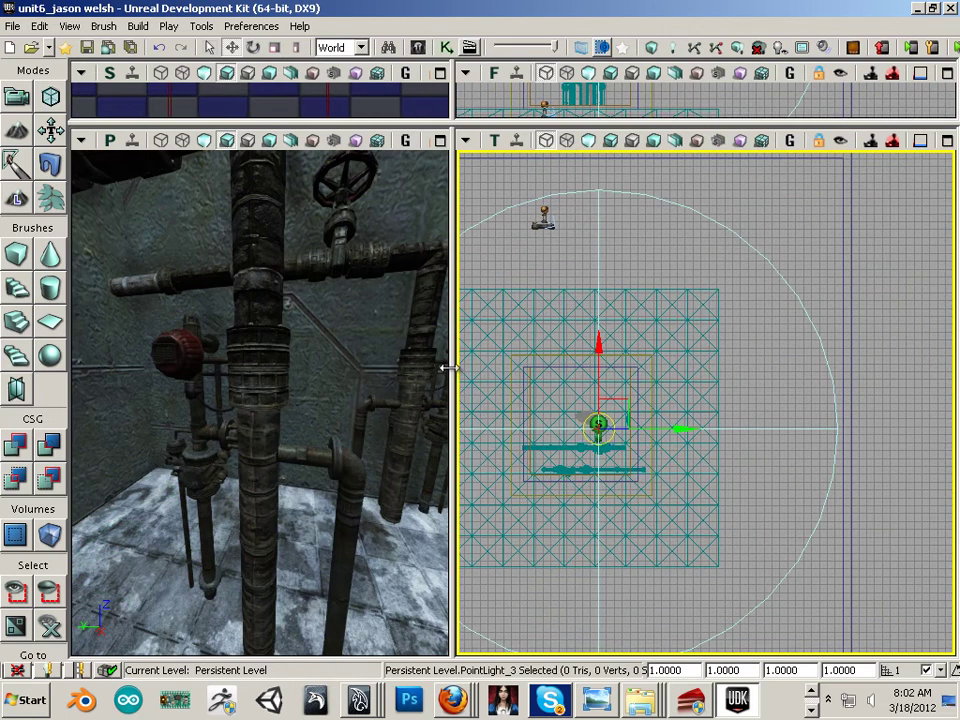
pyautogui.moveTo(440, 370); pyautogui.dragTo(336, 350)
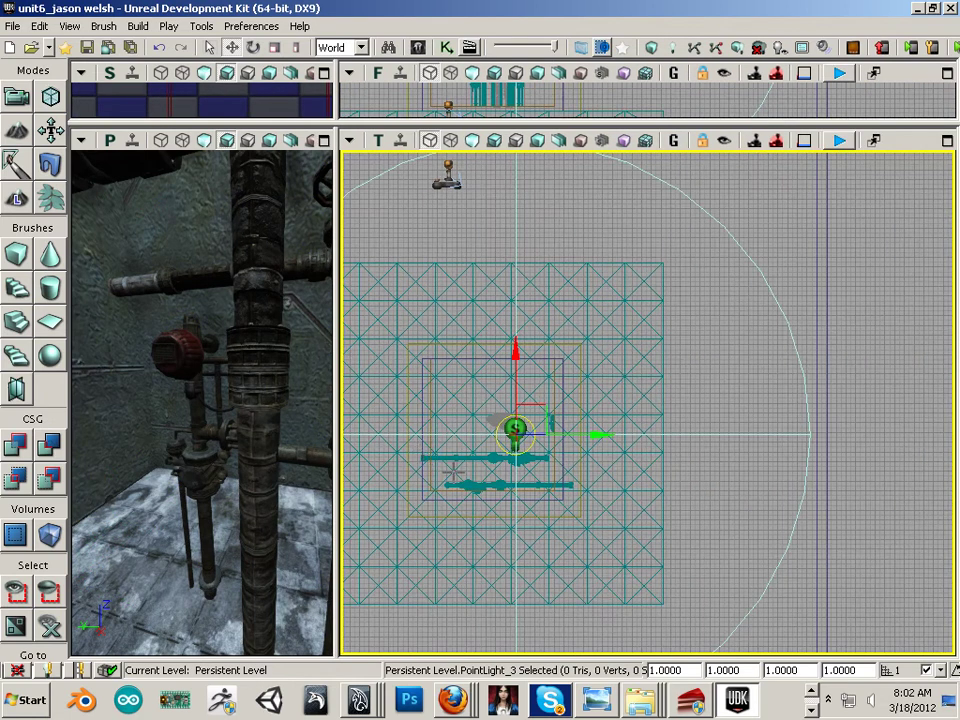
pyautogui.moveTo(826, 492); pyautogui.dragTo(955, 479)
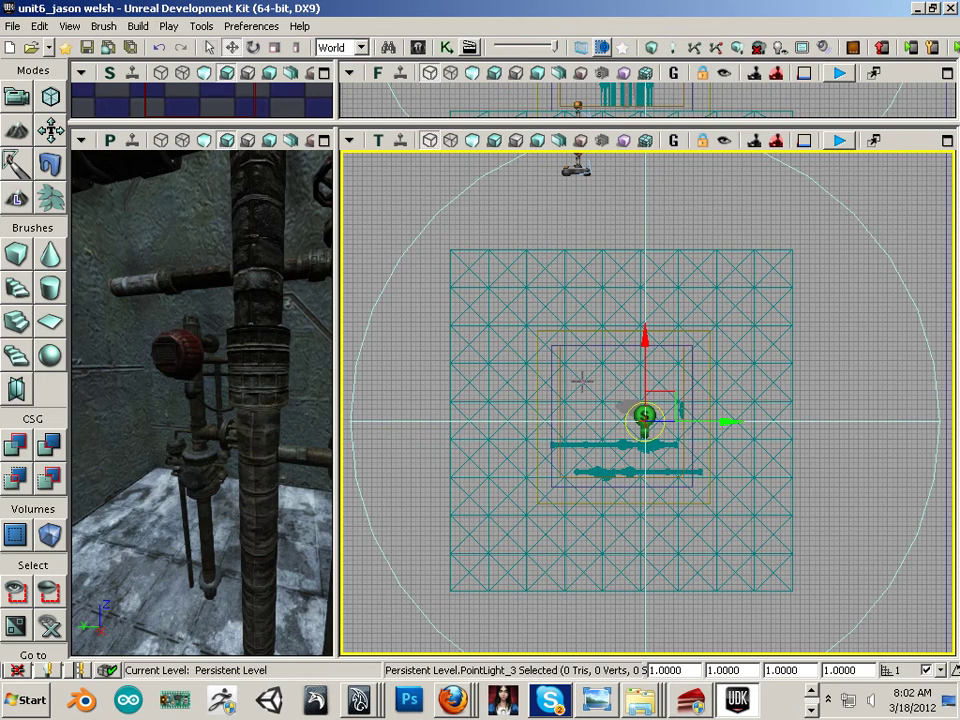
pyautogui.scroll(5, 647, 402)
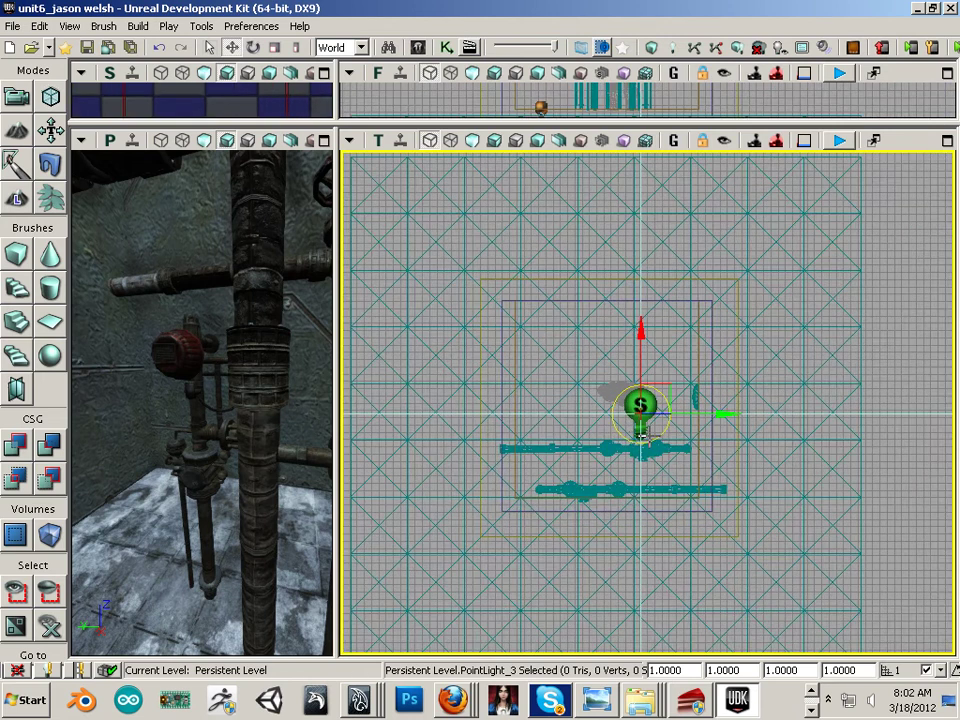
# Reduce the point light's radius to about 104.6 and check the lighting around the pipes and IronGuard
pyautogui.doubleClick(646, 409)
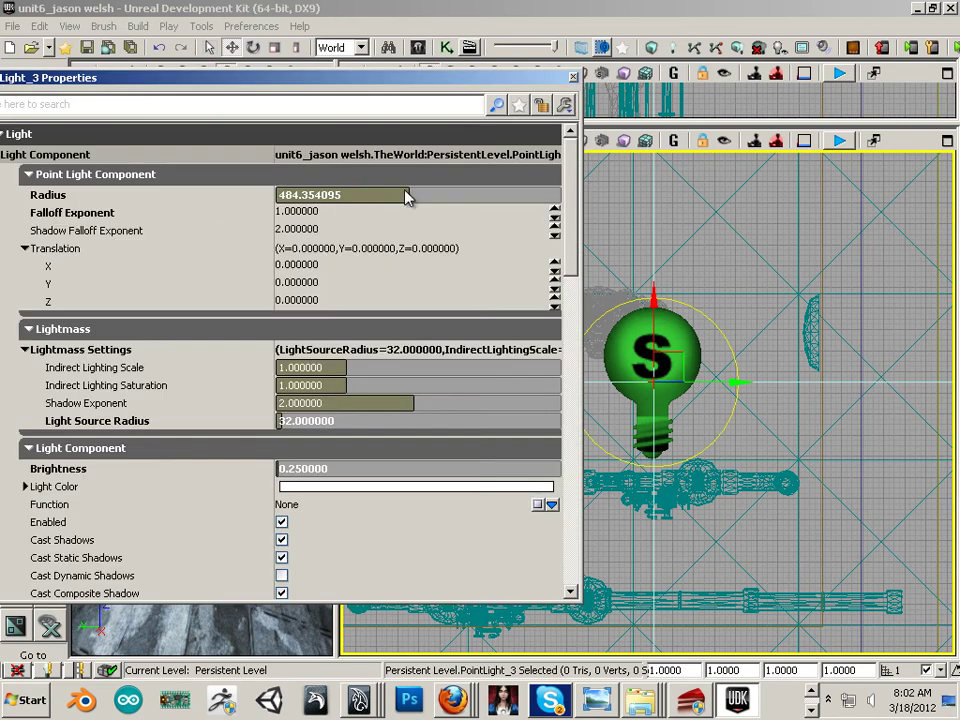
pyautogui.moveTo(407, 197); pyautogui.dragTo(292, 197)
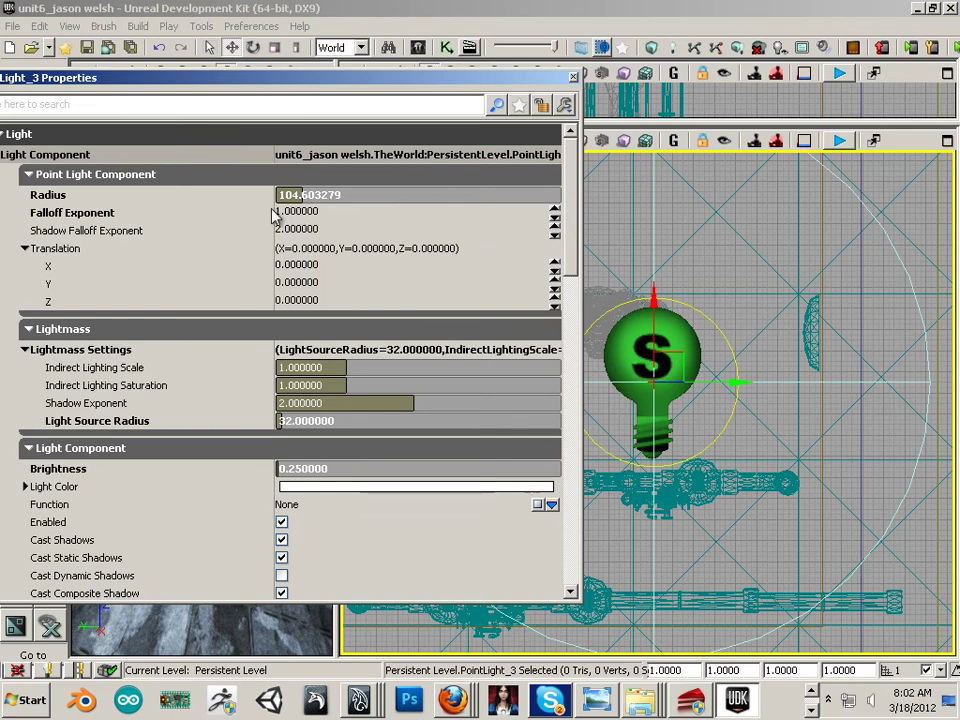
pyautogui.moveTo(308, 93); pyautogui.dragTo(822, 213)
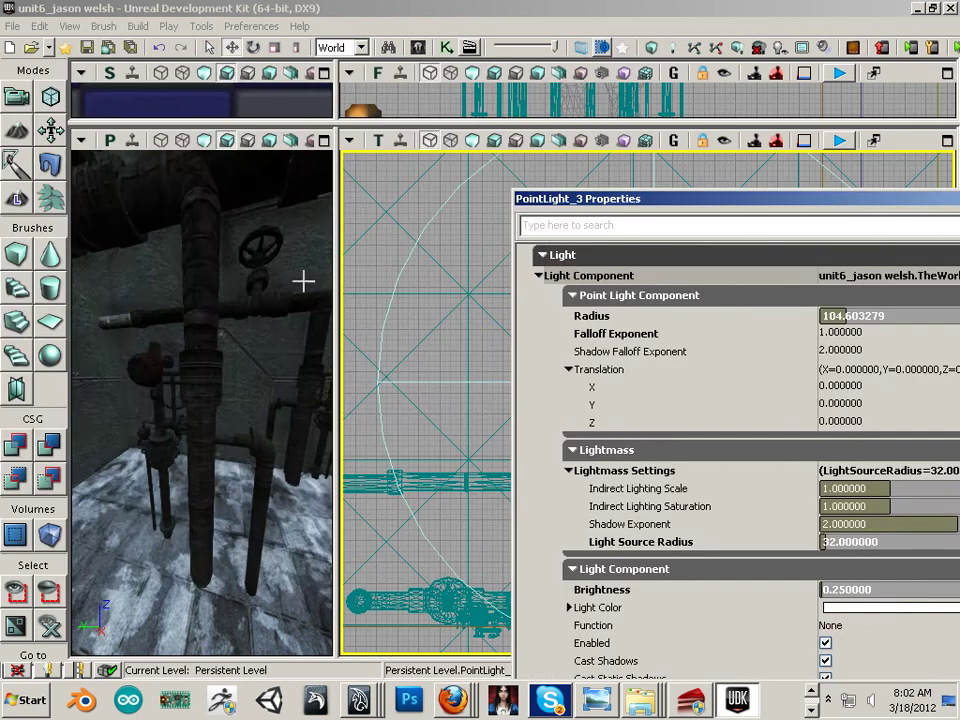
pyautogui.moveTo(304, 279)
pyautogui.mouseDown()
pyautogui.moveTo(184, 332)
pyautogui.moveTo(144, 297)
pyautogui.moveTo(144, 283)
pyautogui.moveTo(129, 289)
pyautogui.moveTo(191, 285)
pyautogui.moveTo(210, 383)
pyautogui.moveTo(308, 297)
pyautogui.mouseUp()
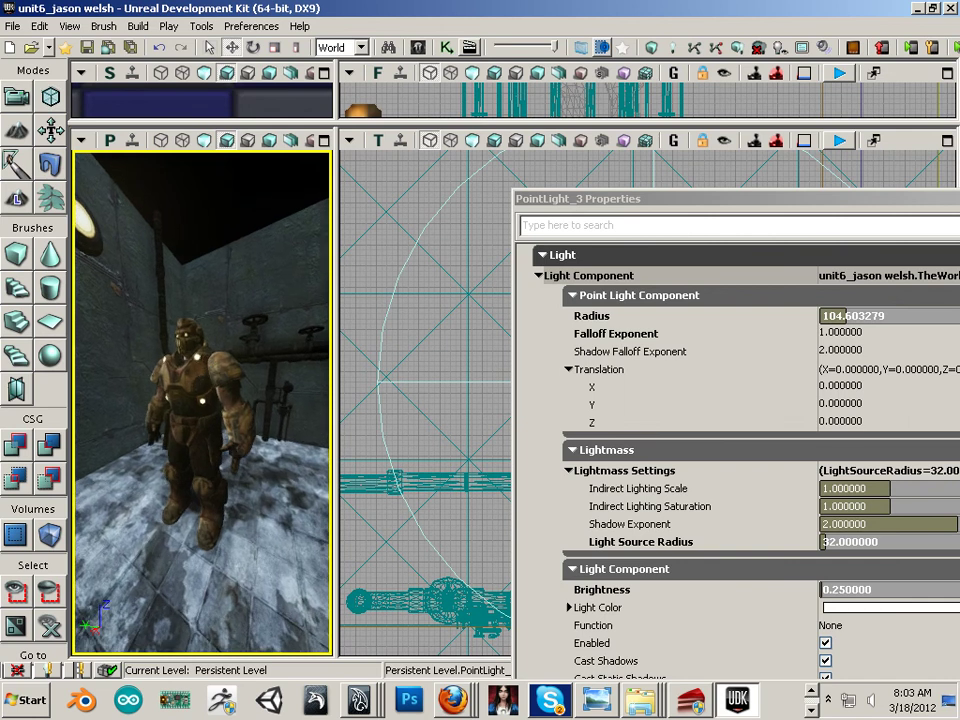